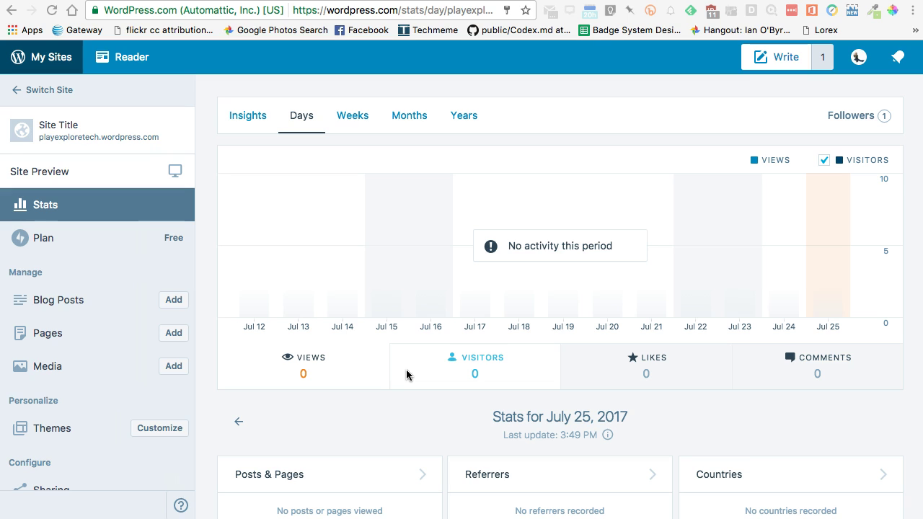
# - Move the published page "Dummy Page" of the playexploretech site to the trash
pyautogui.click(371, 384)
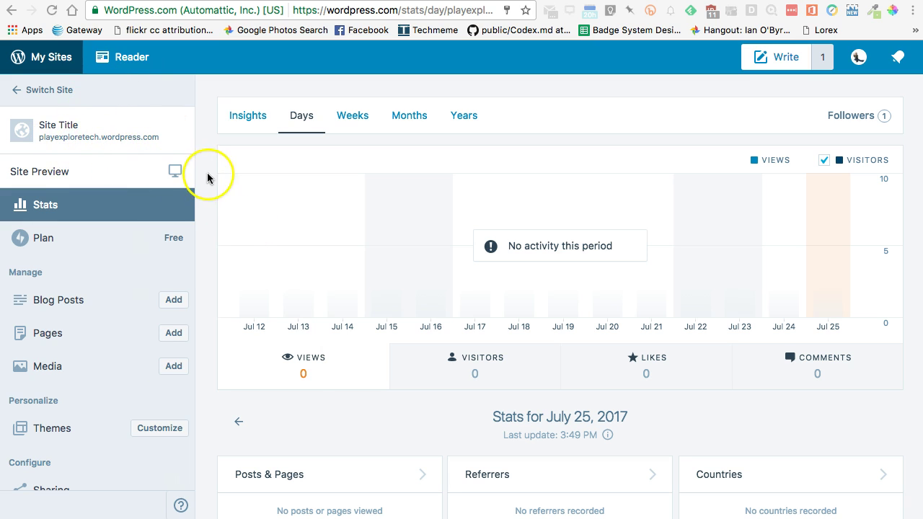
pyautogui.click(38, 335)
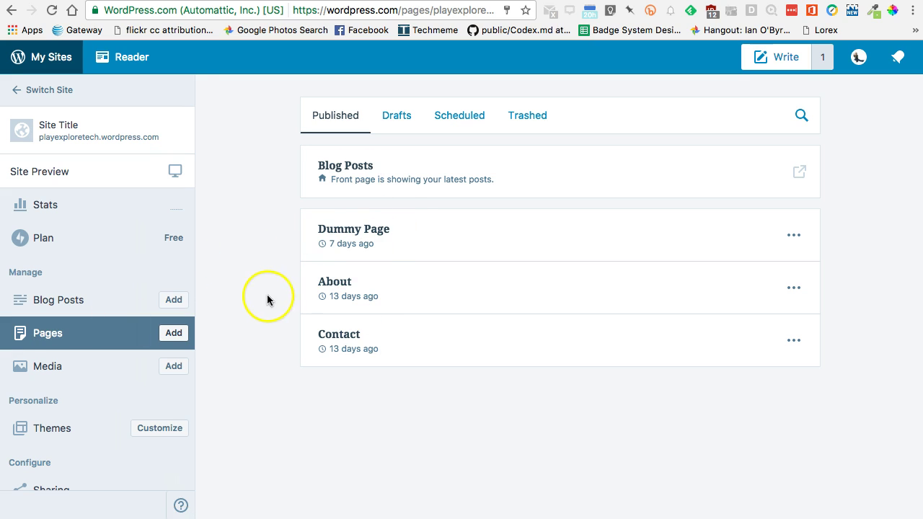
pyautogui.click(793, 235)
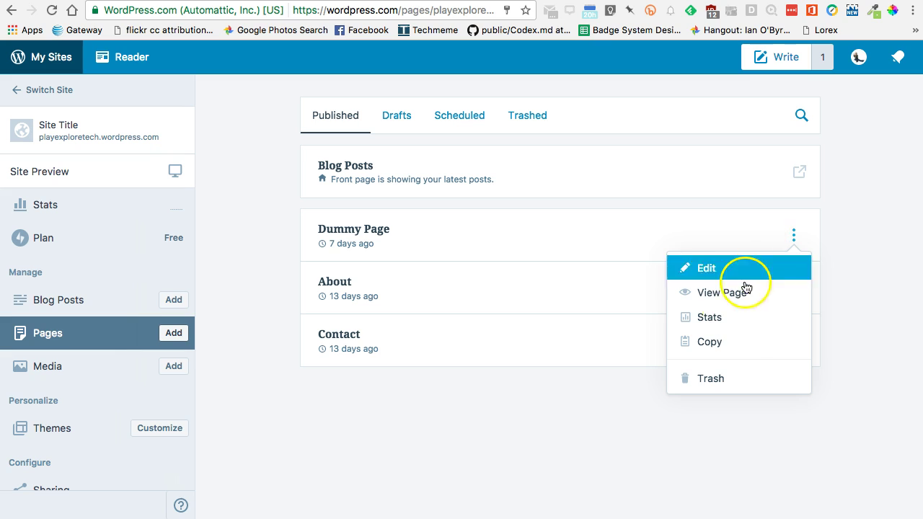
pyautogui.click(696, 378)
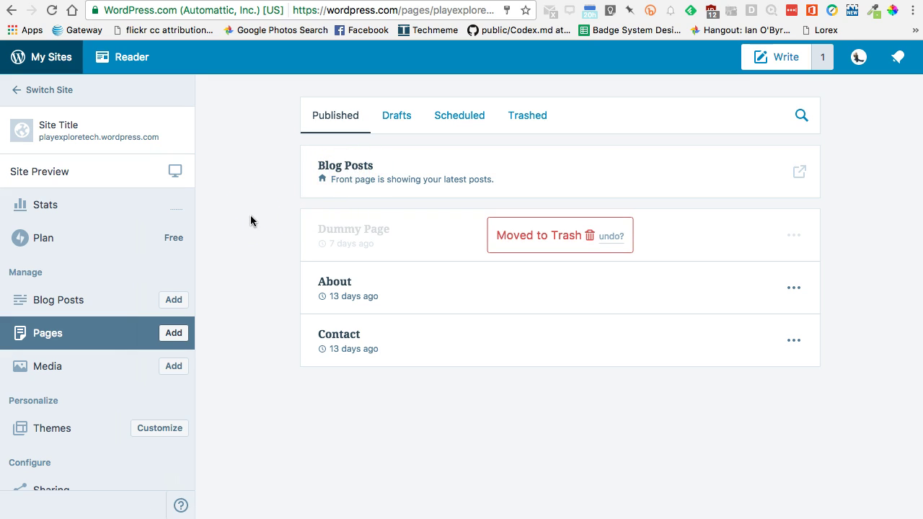
# - Move the published blog post "Dummy Post One" to the trash
pyautogui.click(65, 301)
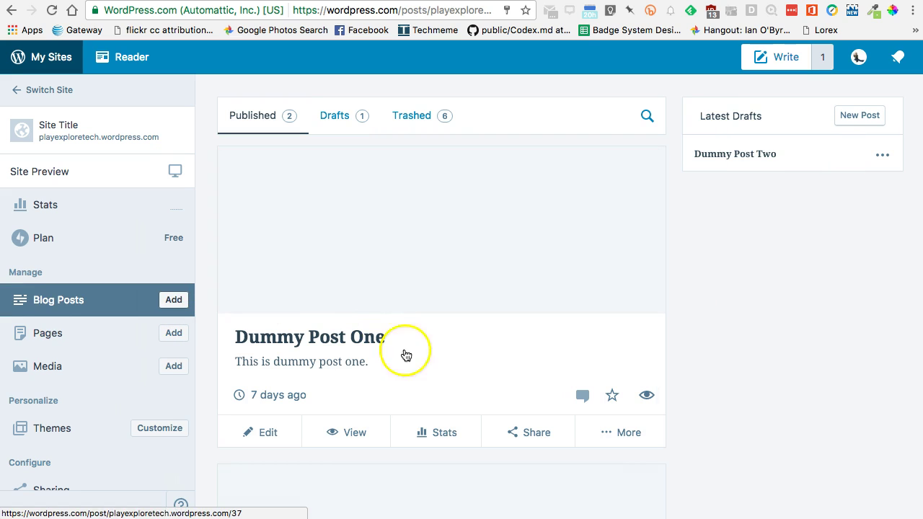
pyautogui.click(613, 434)
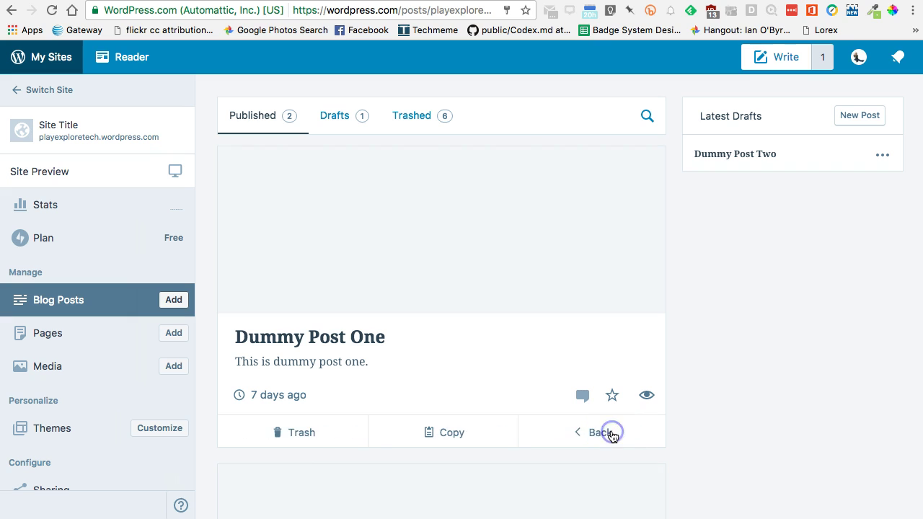
pyautogui.click(298, 434)
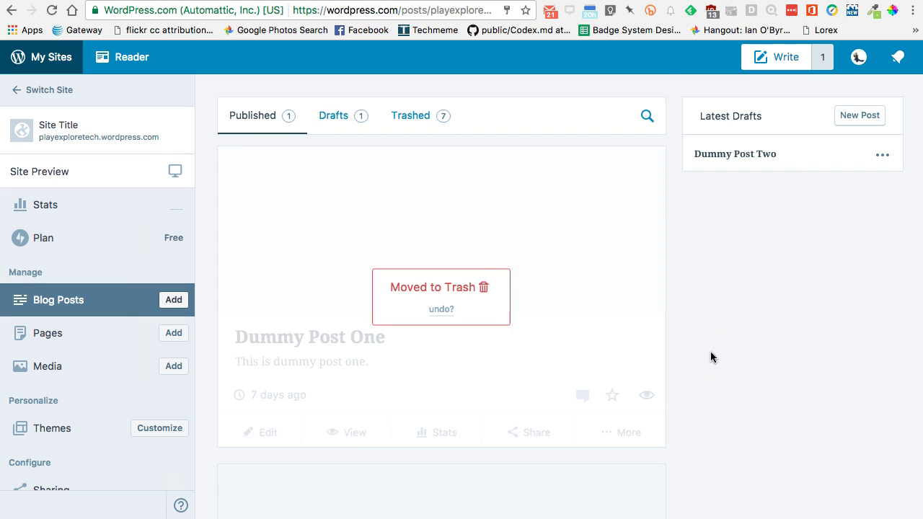
# - Move the published blog post "First blog post" to the trash
pyautogui.scroll(-5, 710, 351)
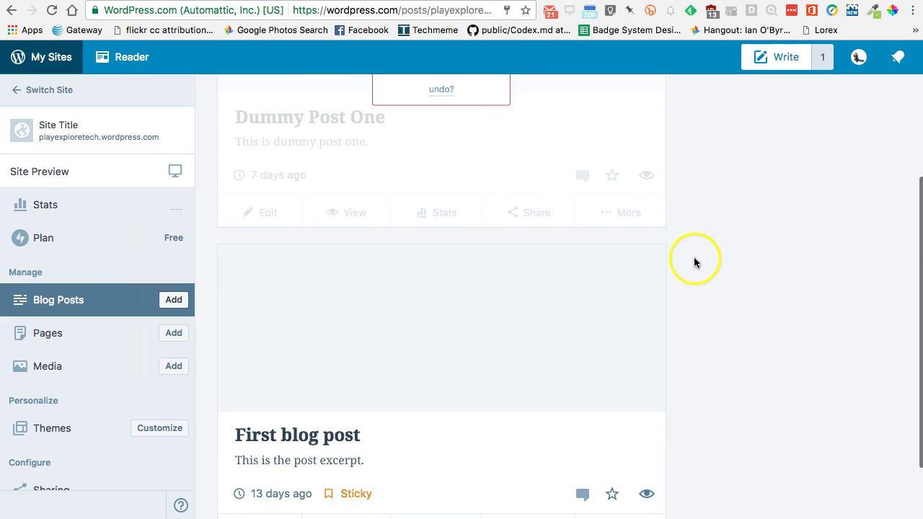
pyautogui.scroll(-2, 694, 262)
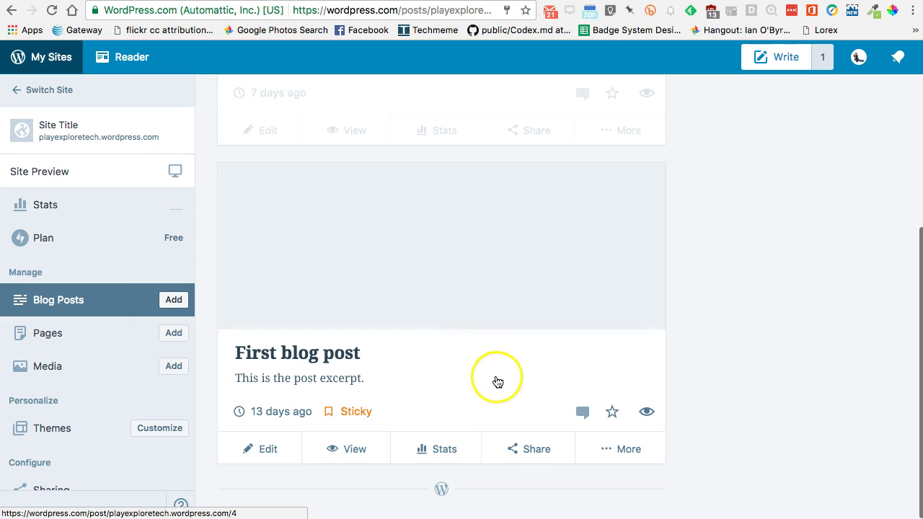
pyautogui.click(609, 449)
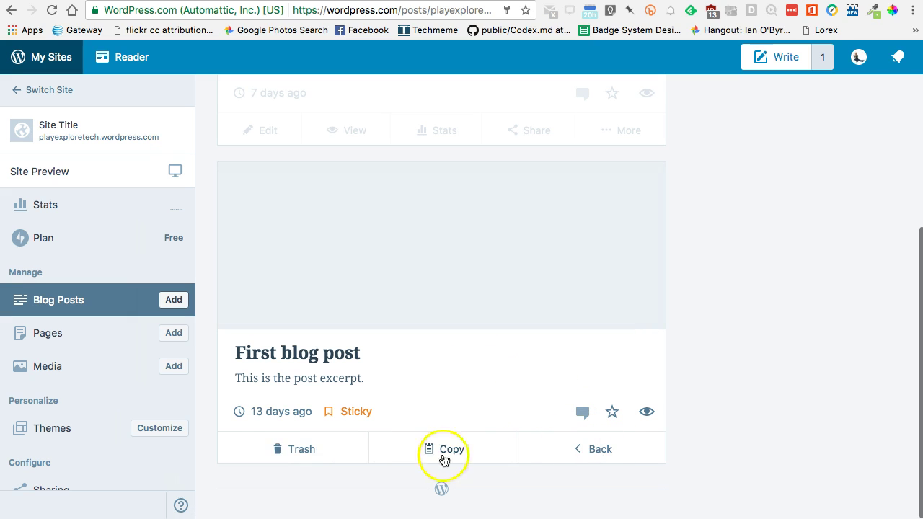
pyautogui.click(305, 449)
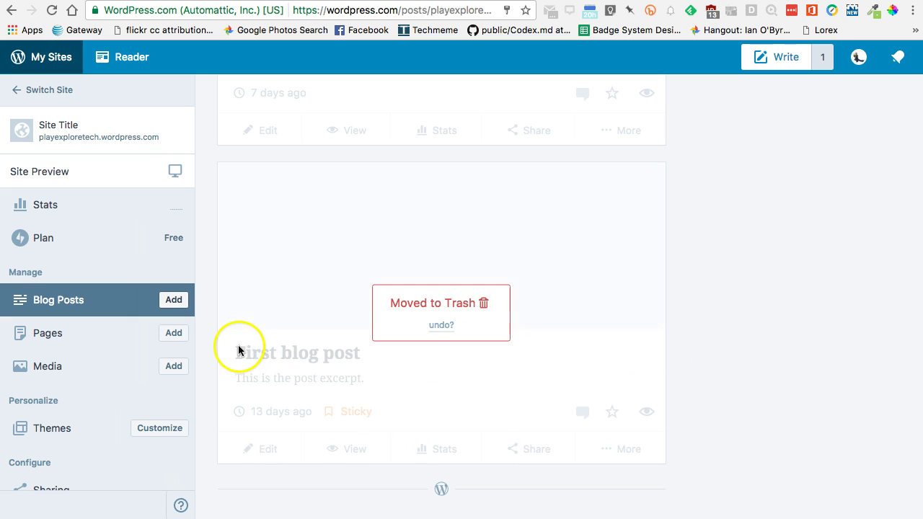
pyautogui.scroll(5, 330, 318)
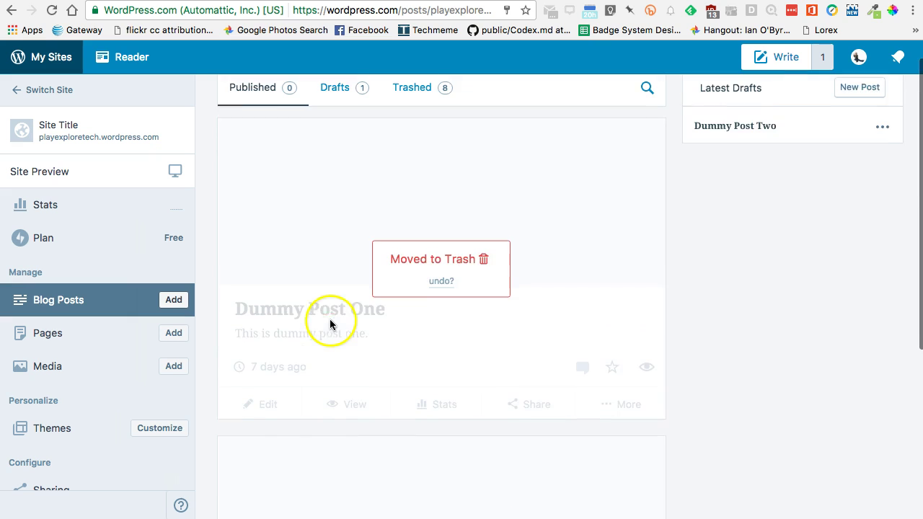
pyautogui.click(205, 256)
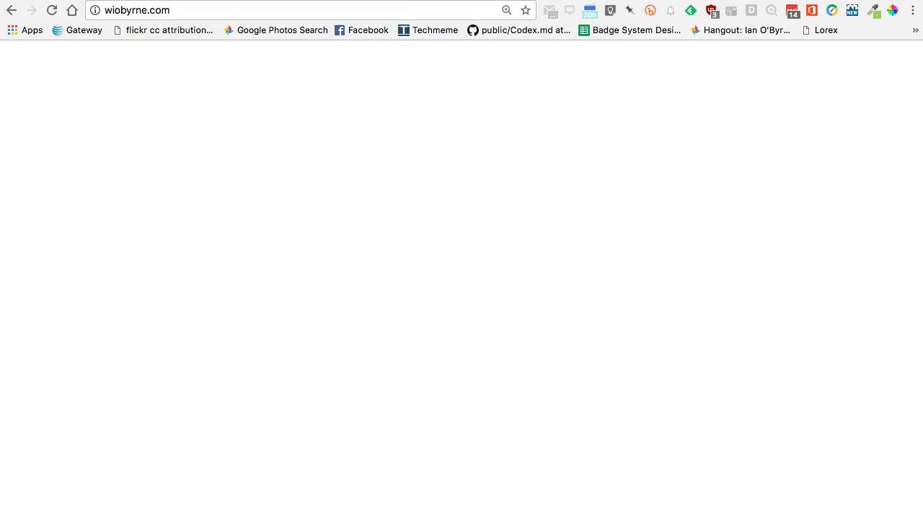
# - Visit the blog from the wiobyrne.com home page and examine how its posts and dates are listed
pyautogui.scroll(-1, 189, 213)
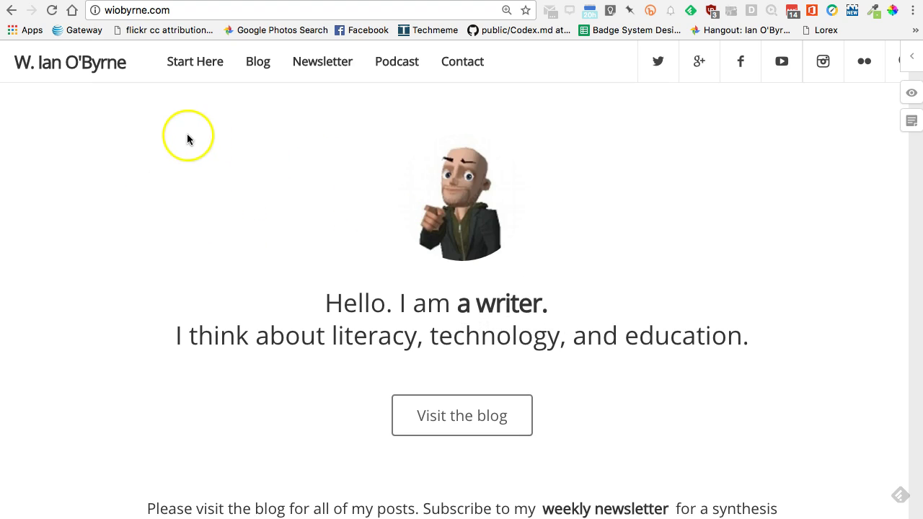
pyautogui.click(440, 409)
pyautogui.click(323, 302)
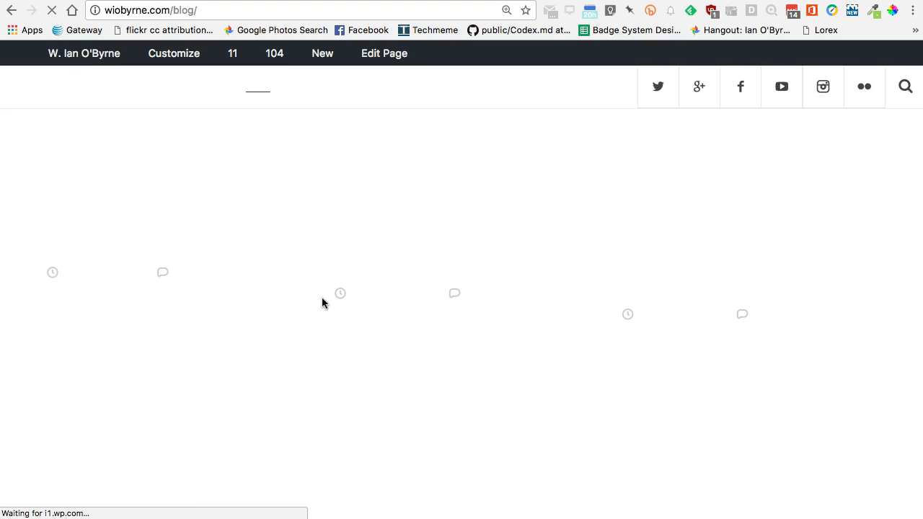
pyautogui.click(238, 261)
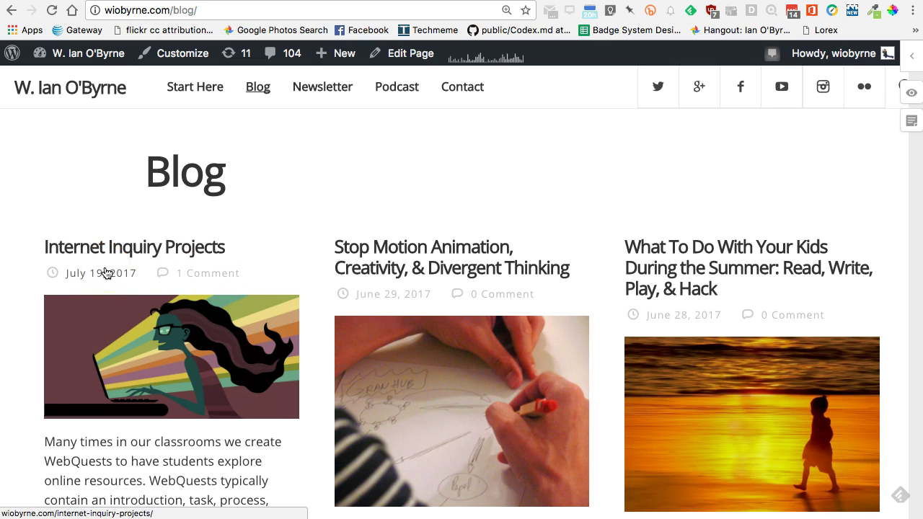
pyautogui.click(8, 293)
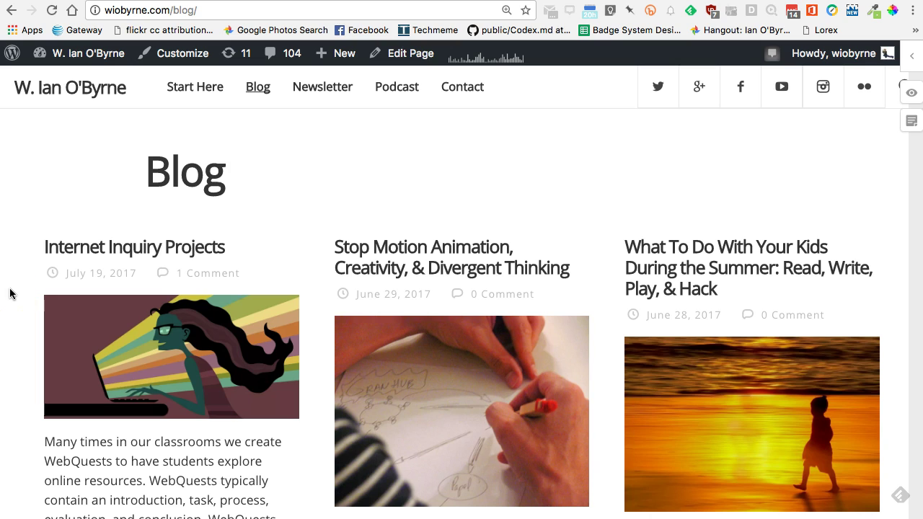
pyautogui.click(226, 262)
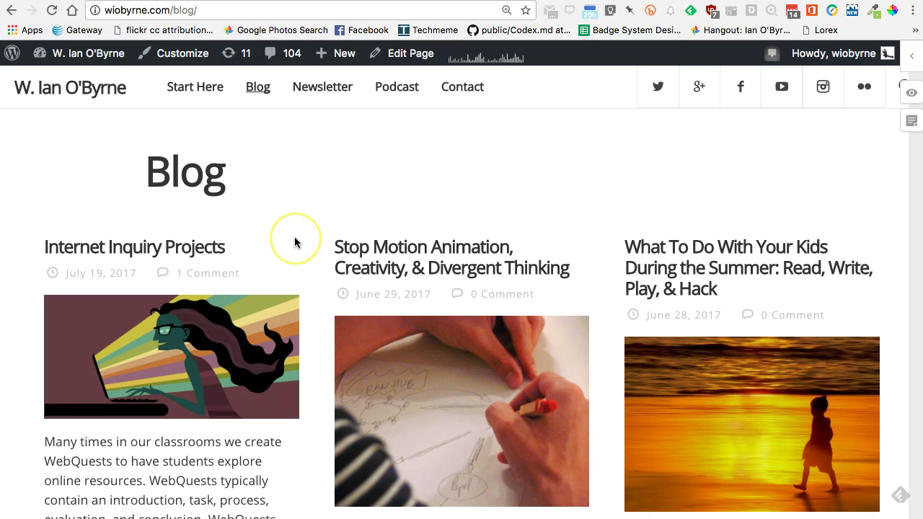
# - Open the post list in the wiobyrne.com admin area and review the list of all the site's pages
pyautogui.click(283, 10)
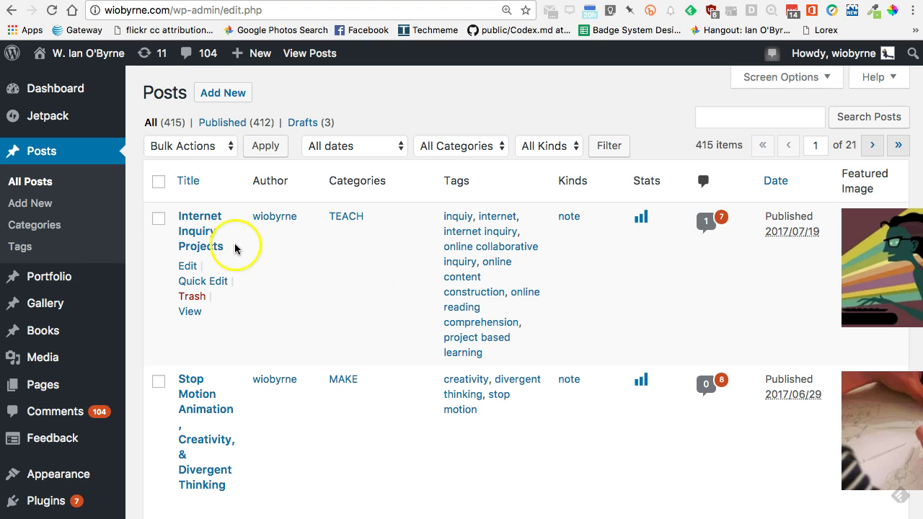
pyautogui.moveTo(89, 340)
pyautogui.click(51, 387)
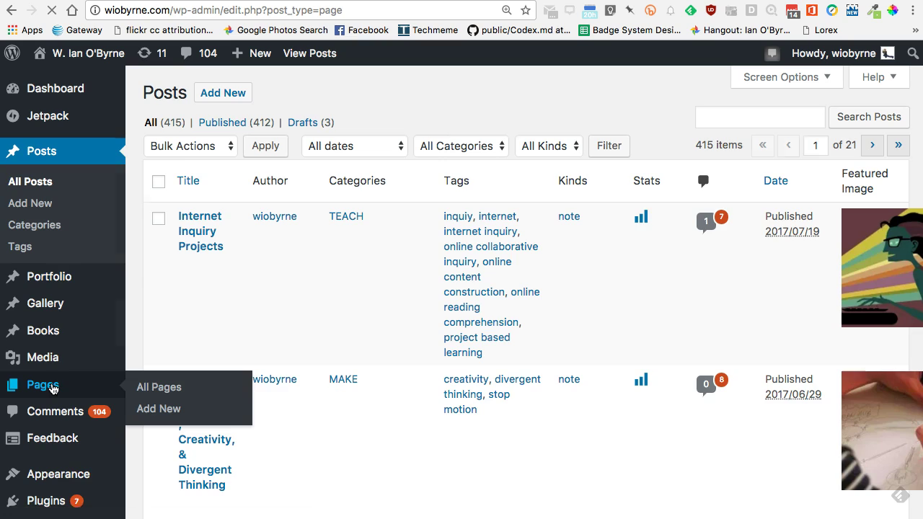
pyautogui.click(132, 351)
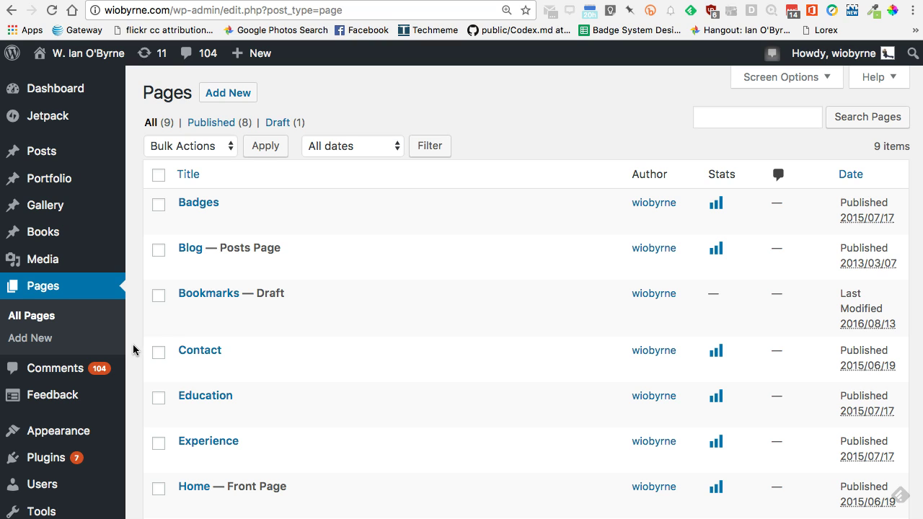
pyautogui.moveTo(200, 202)
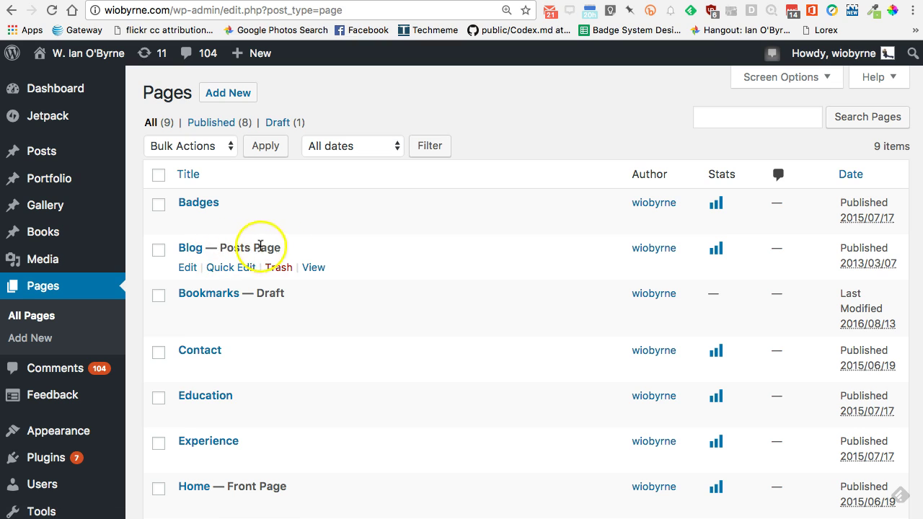
pyautogui.scroll(-1, 320, 292)
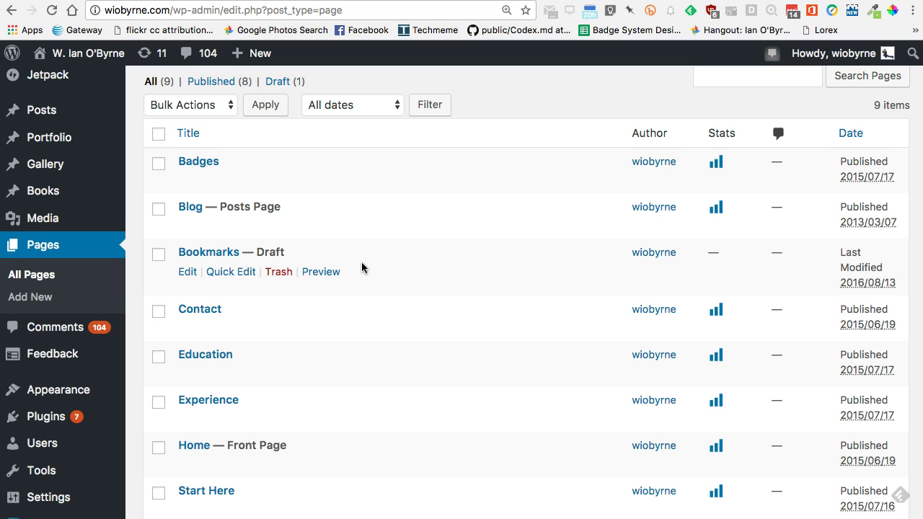
pyautogui.scroll(-2, 379, 288)
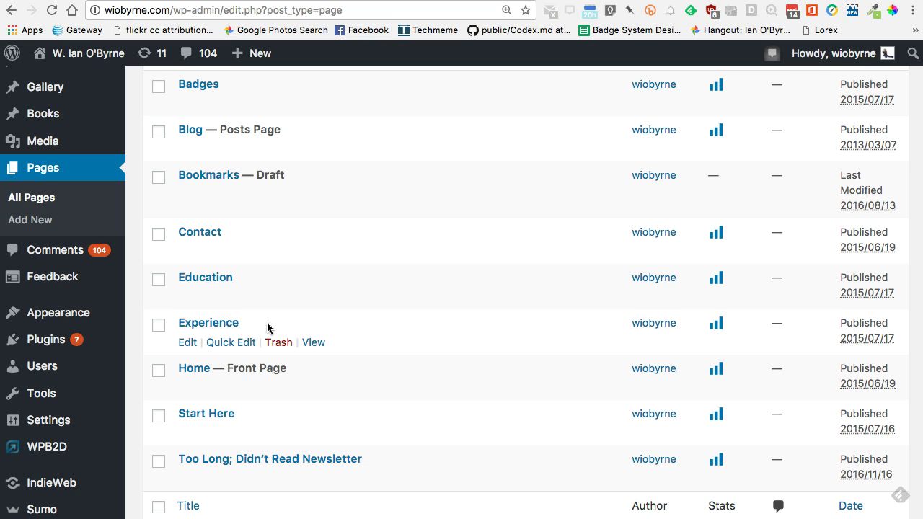
pyautogui.click(243, 416)
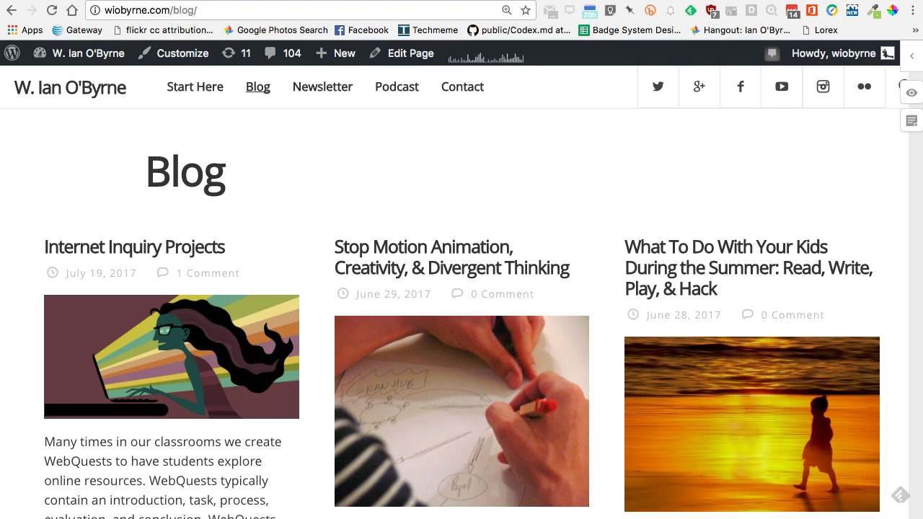
# - Return to the wiobyrne.com home page and look through its content down to the license footer
pyautogui.click(78, 90)
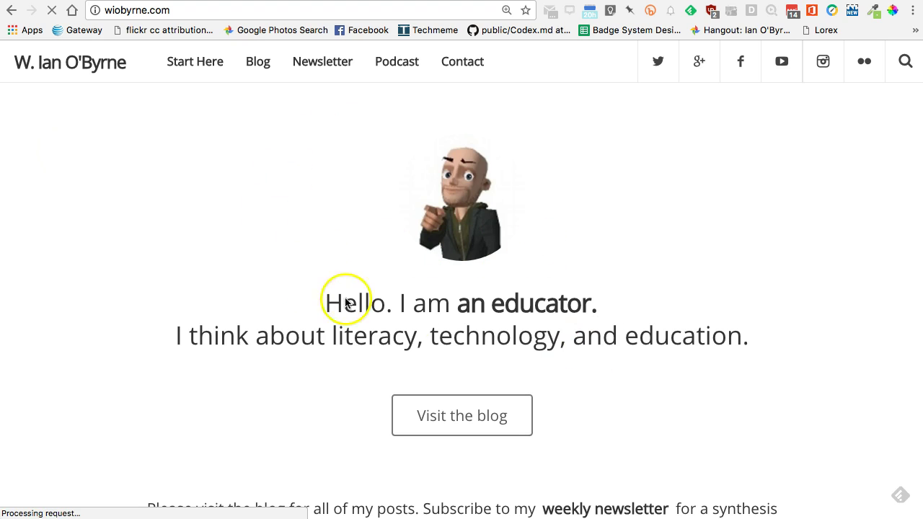
pyautogui.scroll(-2, 371, 298)
pyautogui.scroll(-2, 371, 298)
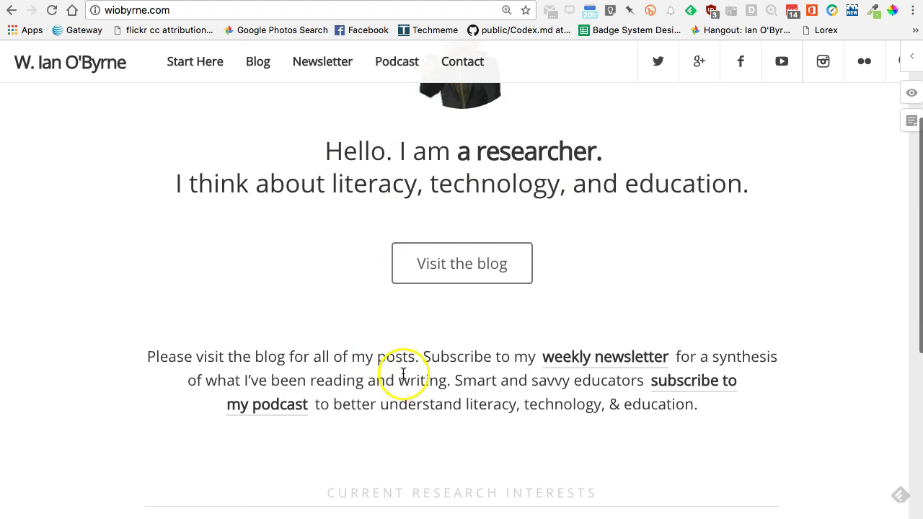
pyautogui.scroll(-3, 402, 372)
pyautogui.scroll(-5, 402, 371)
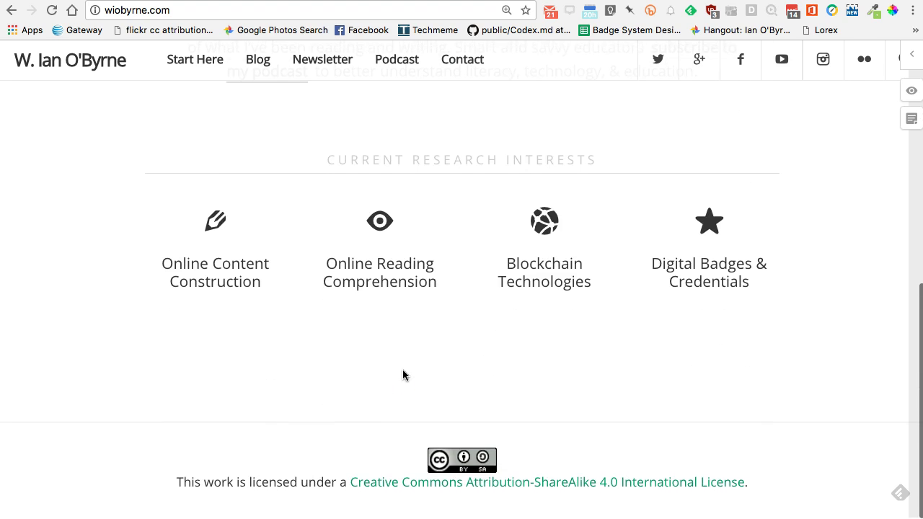
pyautogui.scroll(10, 402, 371)
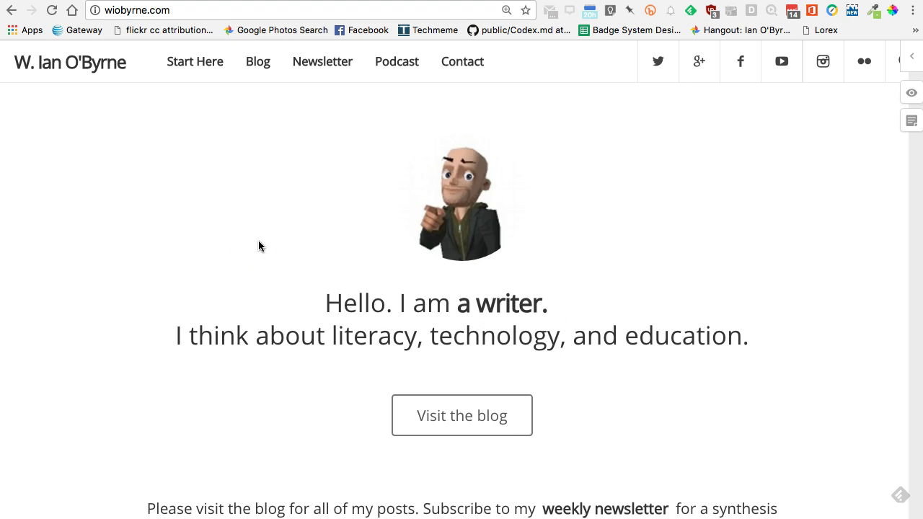
# - Open the site's Start Here page and read through the introduction
pyautogui.click(184, 65)
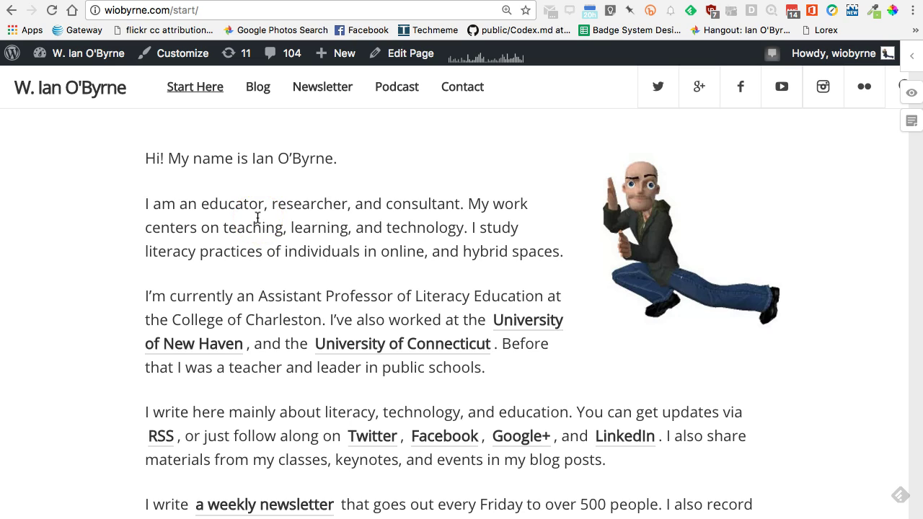
pyautogui.scroll(-5, 257, 217)
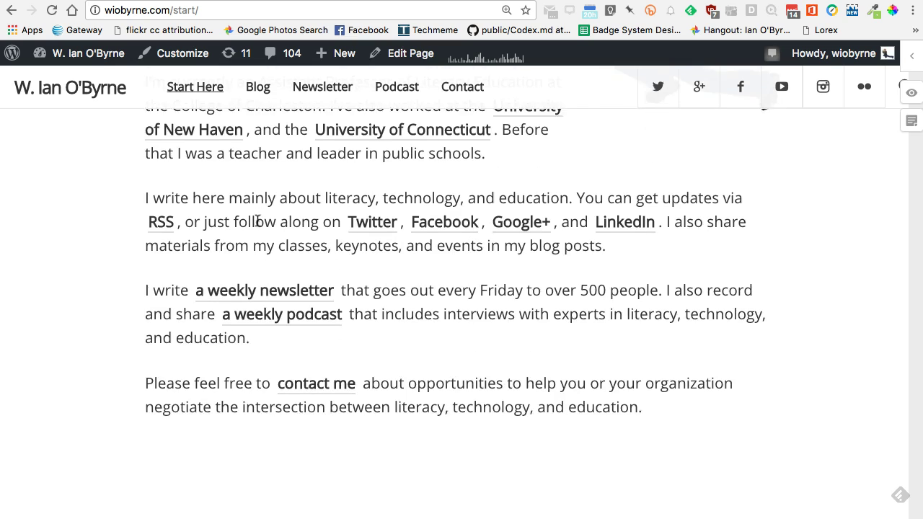
pyautogui.scroll(3, 257, 222)
pyautogui.scroll(2, 256, 225)
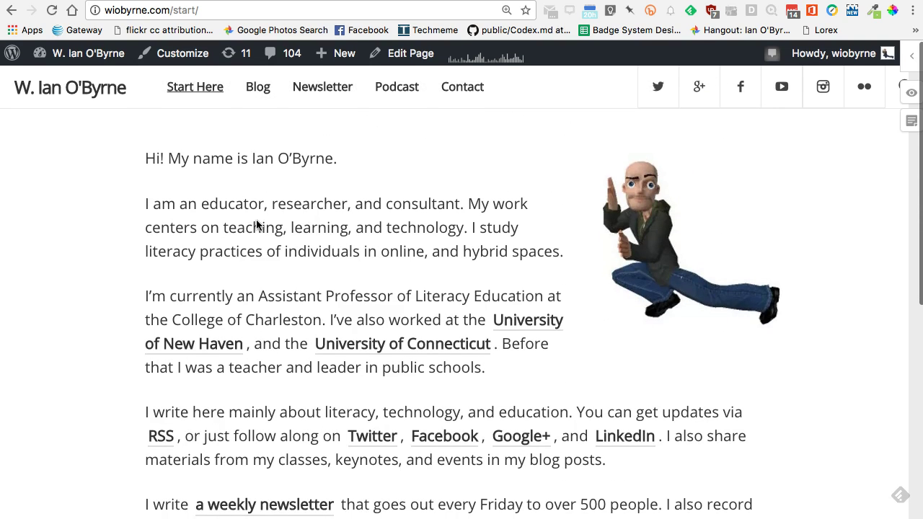
# - Open the Education subpage under Start Here and look through it down to the curriculum vitae section
pyautogui.moveTo(199, 85)
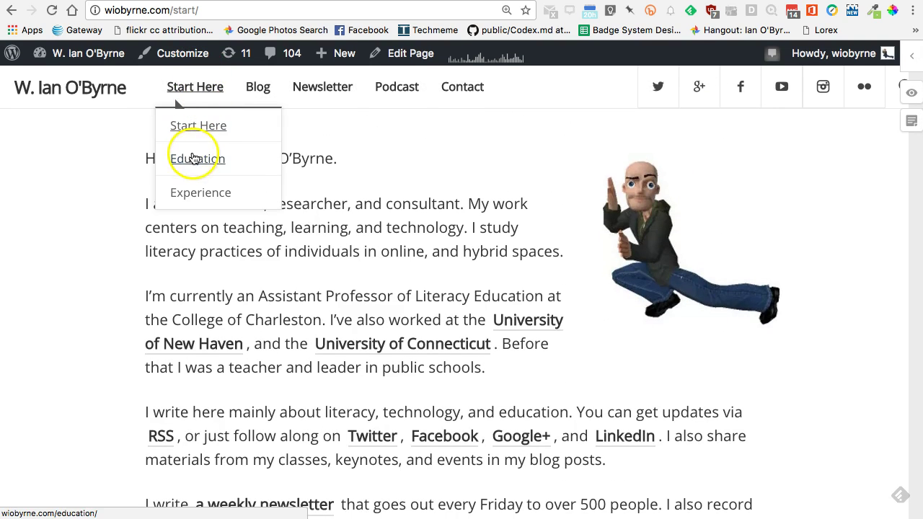
pyautogui.click(193, 158)
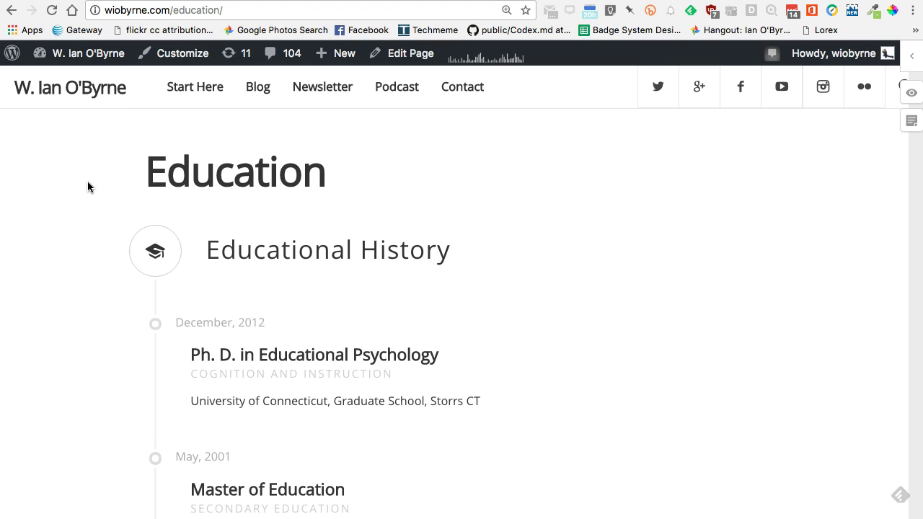
pyautogui.scroll(-15, 295, 241)
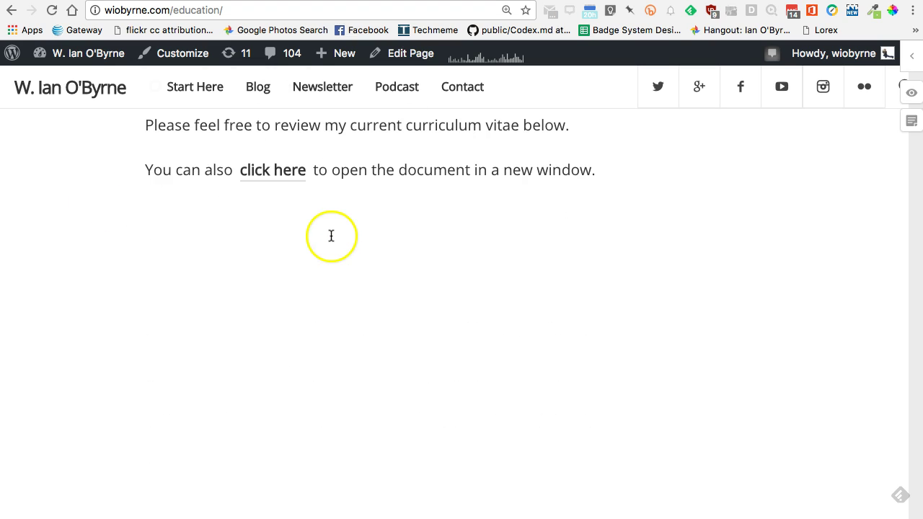
# - Go back up the Education page, check which subpages Start Here contains, and view the Newsletter page
pyautogui.scroll(3, 331, 236)
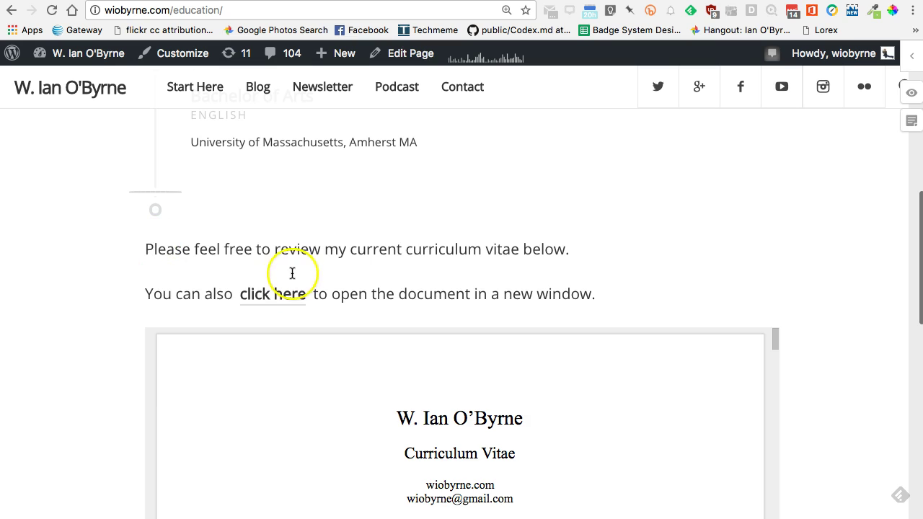
pyautogui.scroll(10, 288, 274)
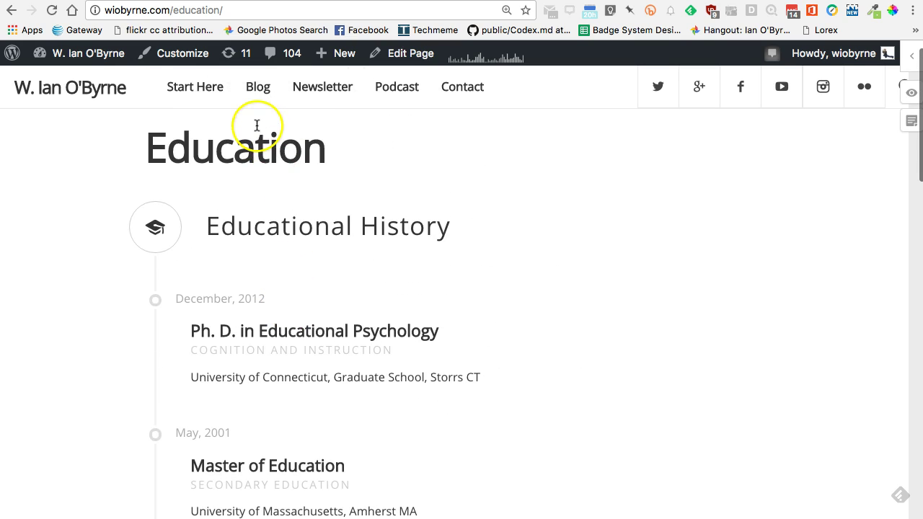
pyautogui.moveTo(195, 89)
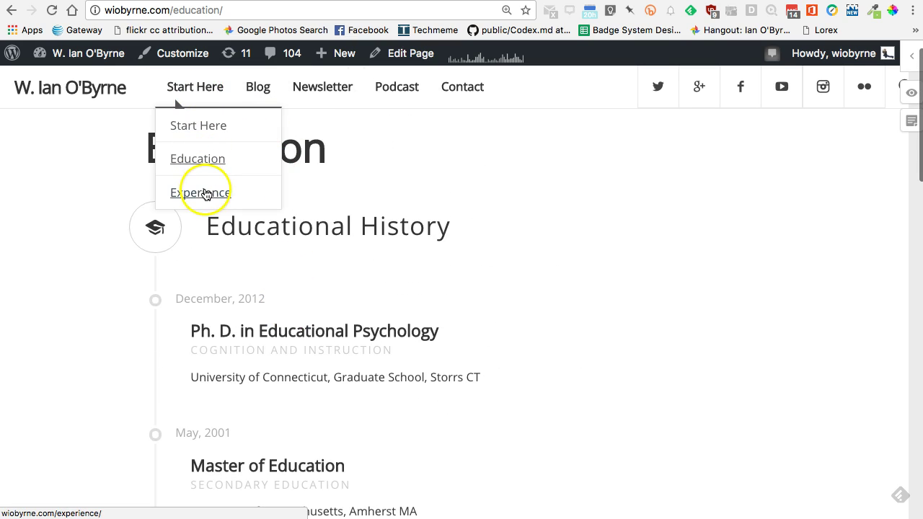
pyautogui.click(327, 87)
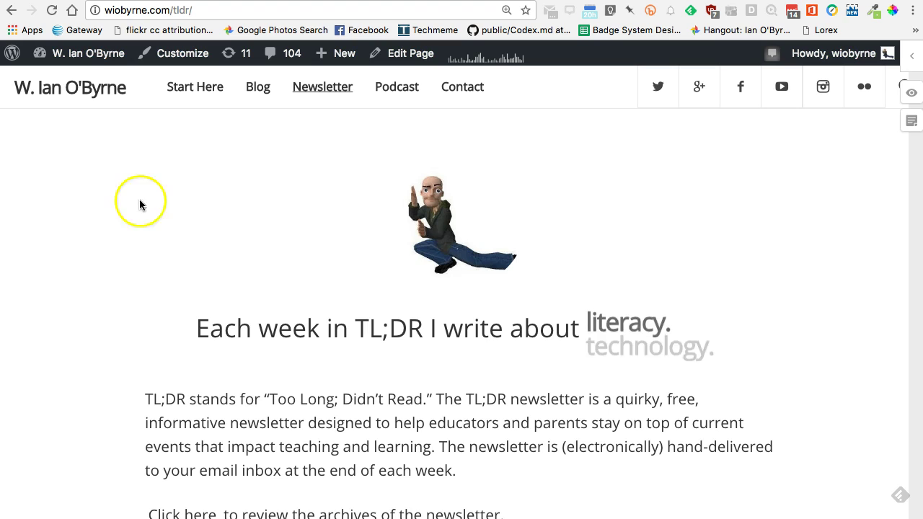
pyautogui.click(390, 92)
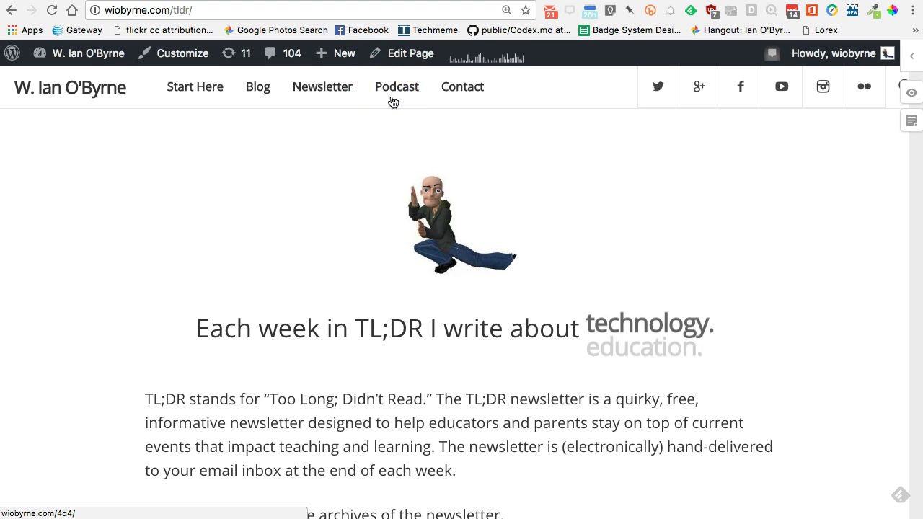
# - Open the Contact page and look through its social links and contact form
pyautogui.click(452, 88)
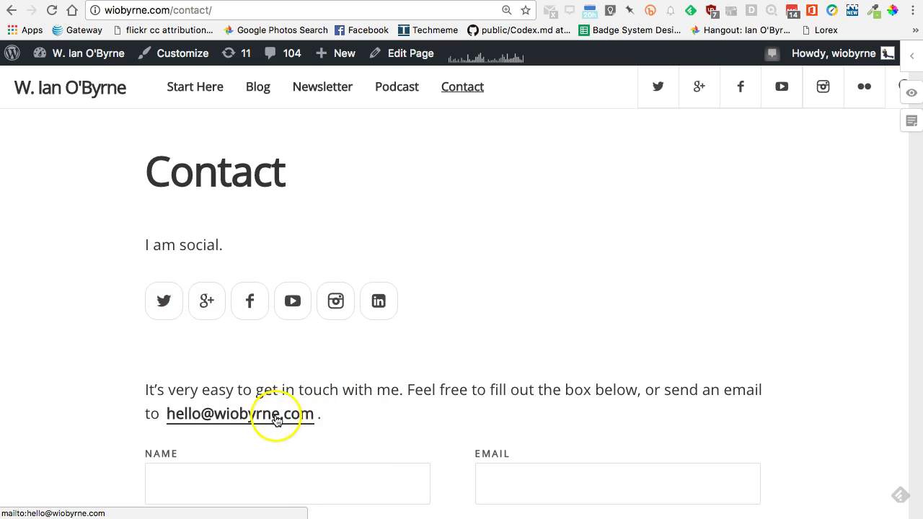
pyautogui.scroll(-5, 368, 390)
pyautogui.scroll(-5, 277, 387)
pyautogui.scroll(10, 288, 392)
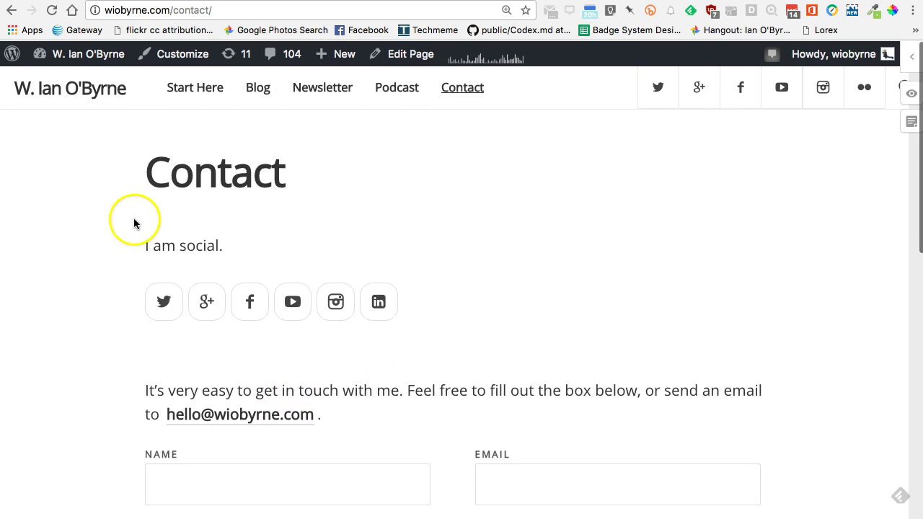
pyautogui.click(189, 89)
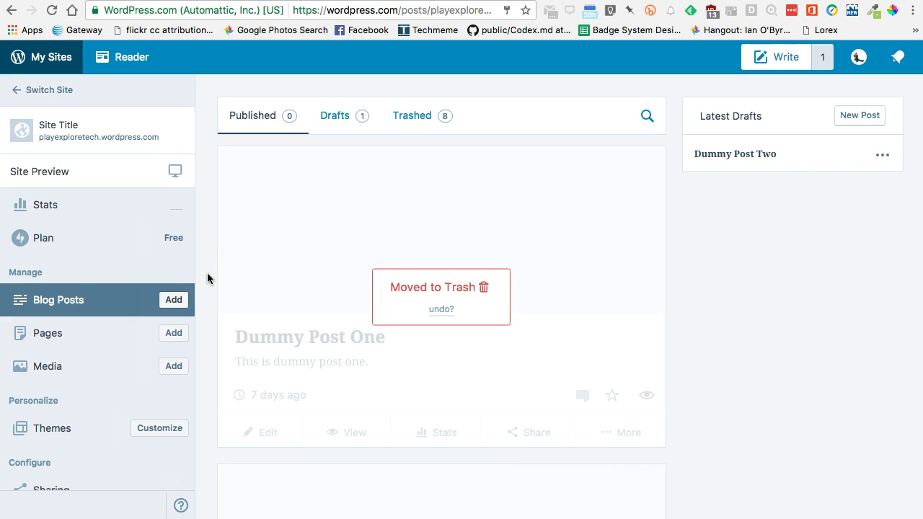
# - In the playexploretech WordPress.com site, open the About page from the pages list, read its placeholder text and return to the list
pyautogui.click(48, 335)
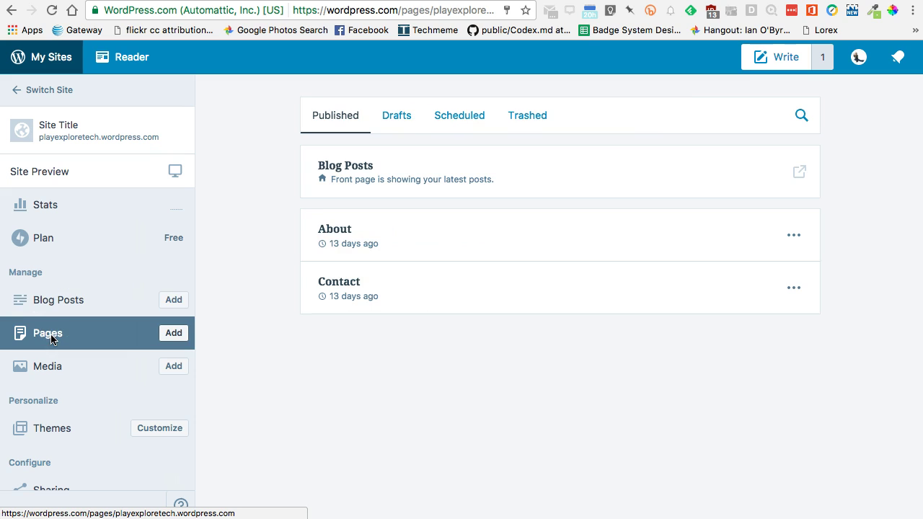
pyautogui.click(330, 227)
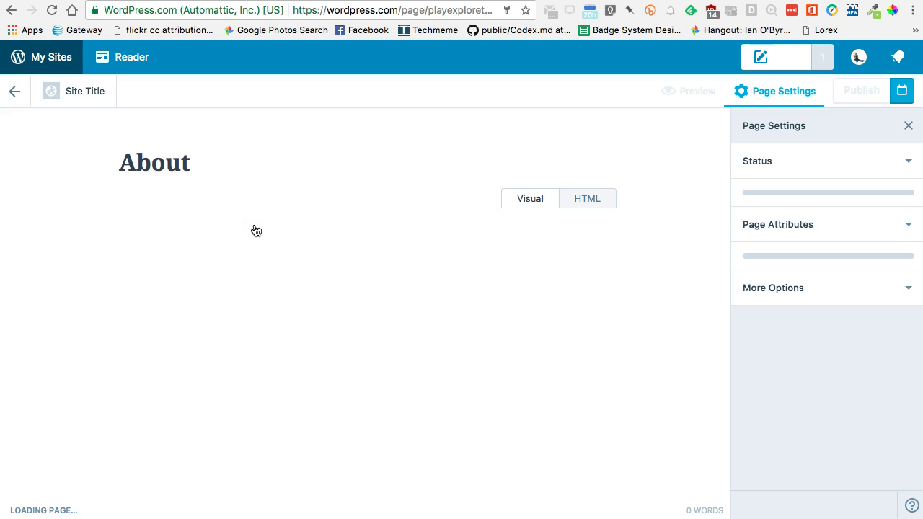
pyautogui.click(245, 297)
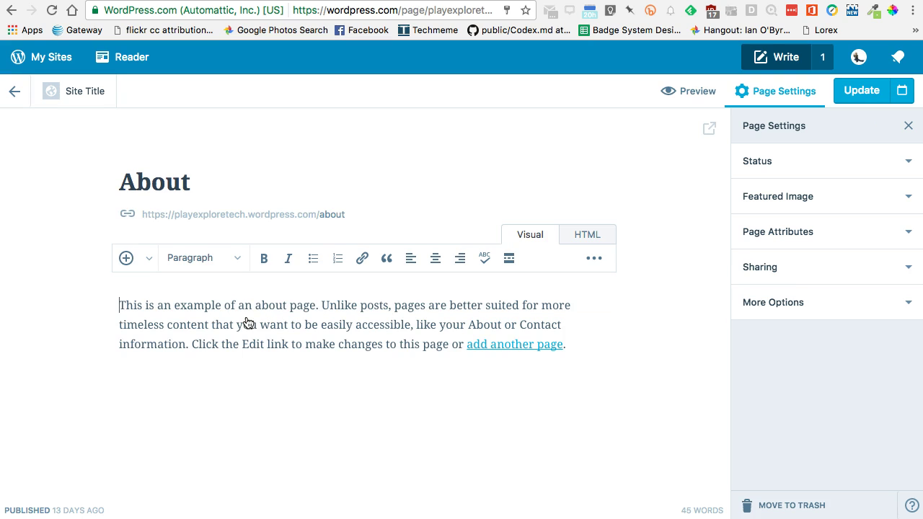
pyautogui.moveTo(154, 306); pyautogui.dragTo(271, 337)
pyautogui.click(270, 337)
pyautogui.click(15, 91)
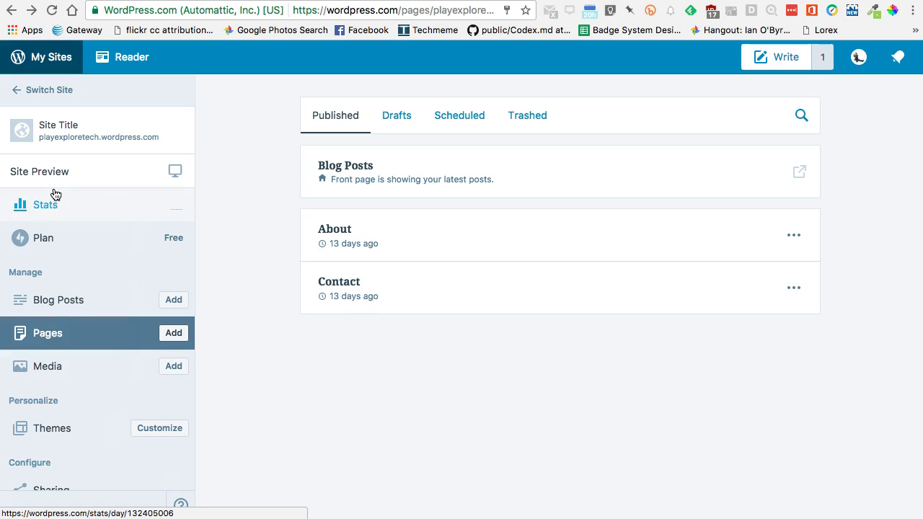
# - Open the Contact page for editing and review its introductory sentence and contact form
pyautogui.click(339, 278)
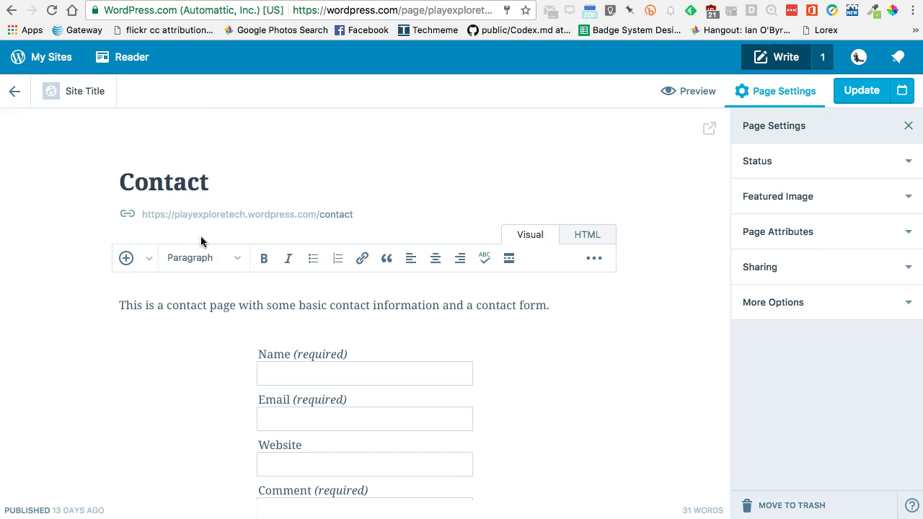
pyautogui.click(207, 305)
pyautogui.click(373, 305)
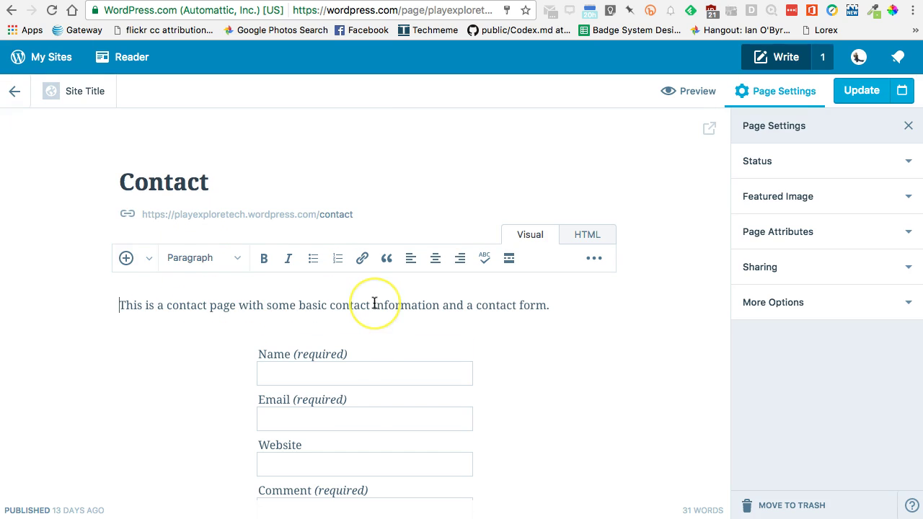
pyautogui.scroll(-5, 372, 303)
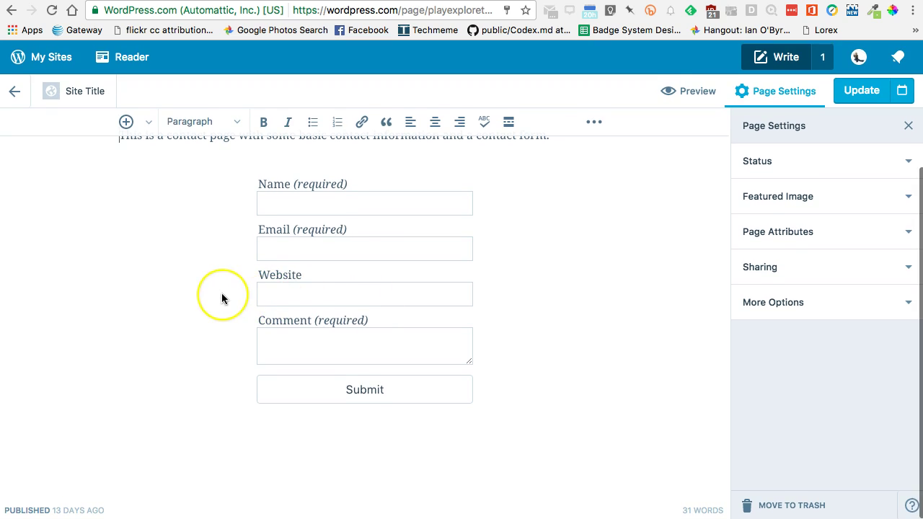
pyautogui.scroll(4, 221, 298)
pyautogui.scroll(1, 222, 298)
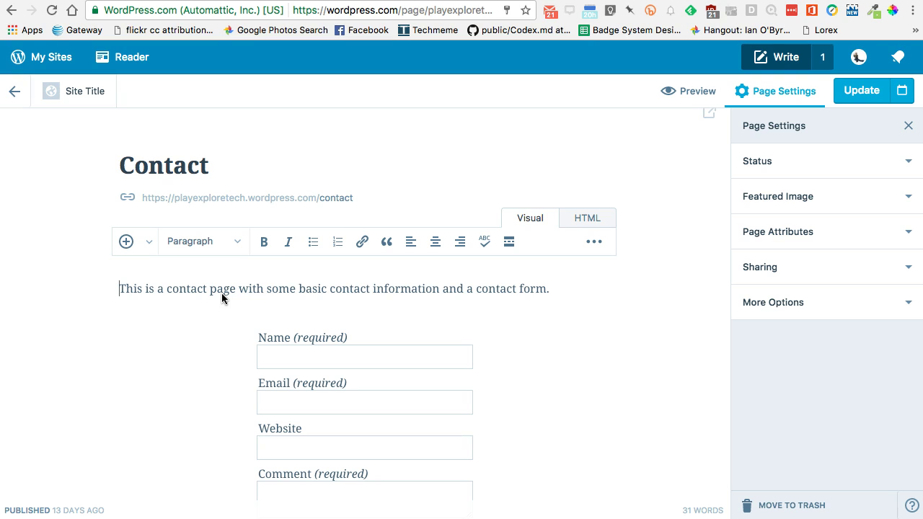
pyautogui.click(213, 298)
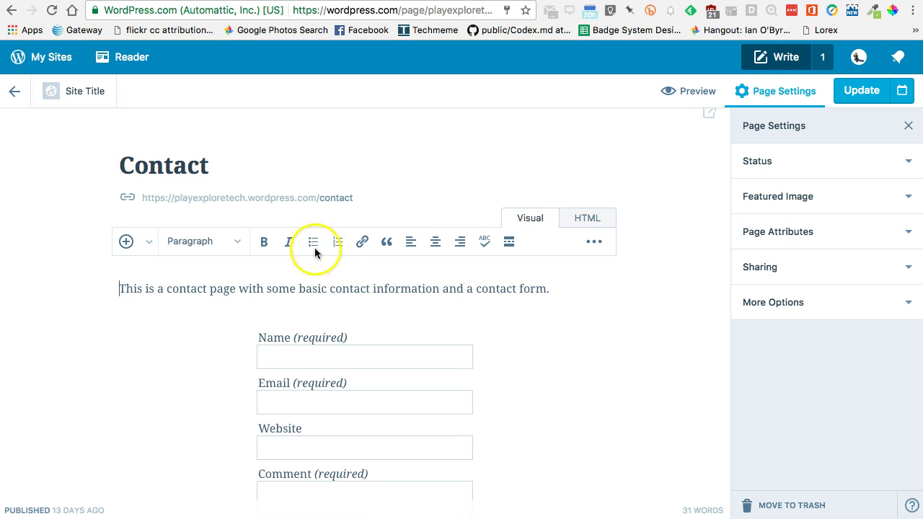
# - Search the web for "google voice" in a new tab and open the Google Voice site
pyautogui.click(490, 9)
pyautogui.press('BackSpace')
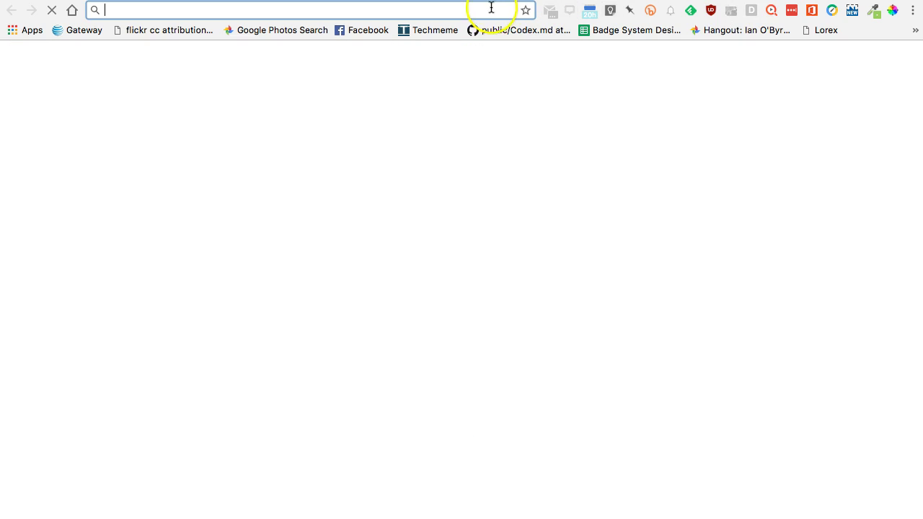
pyautogui.write('google vo')
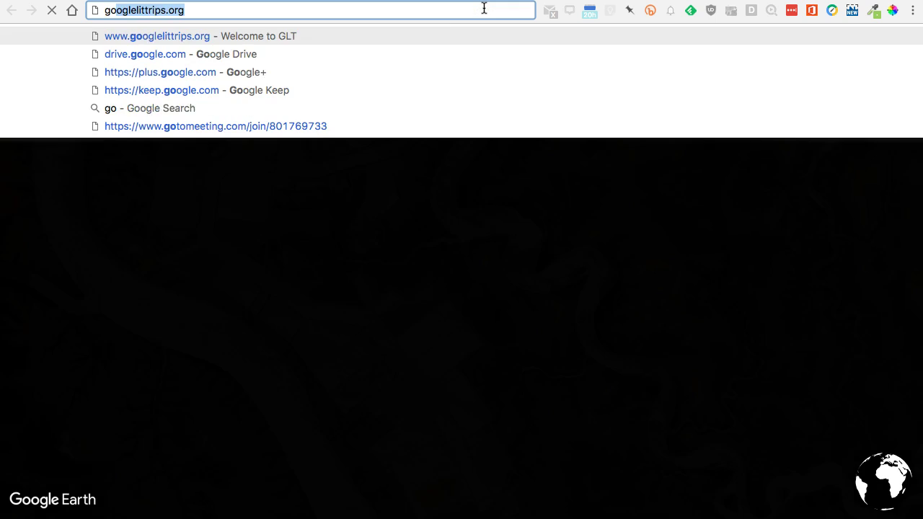
pyautogui.write('ice')
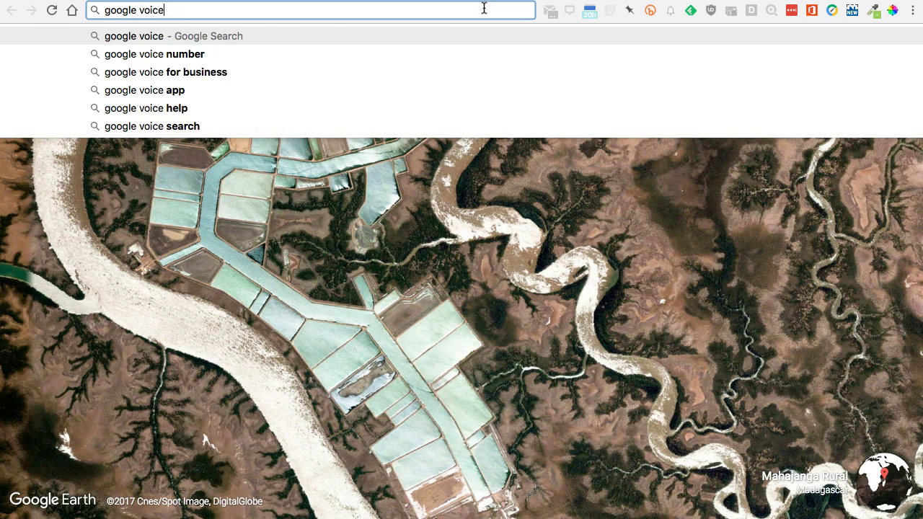
pyautogui.press('Return')
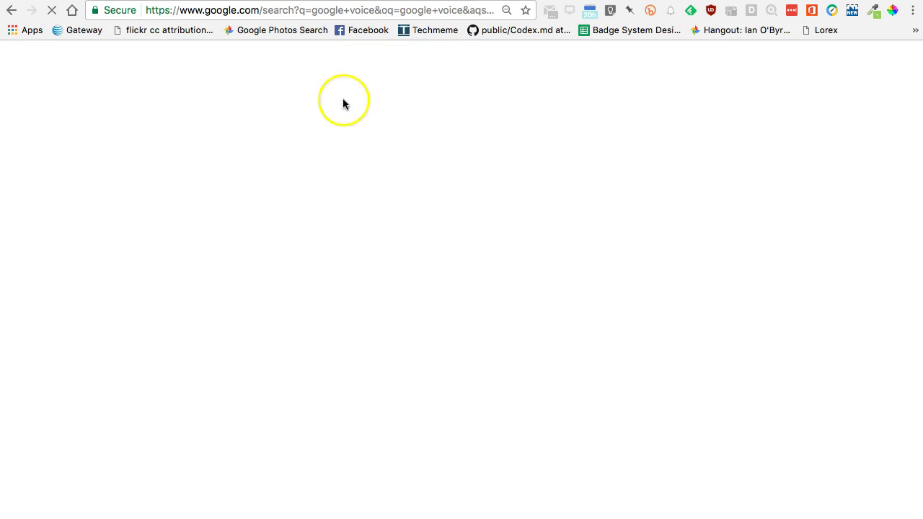
pyautogui.click(137, 150)
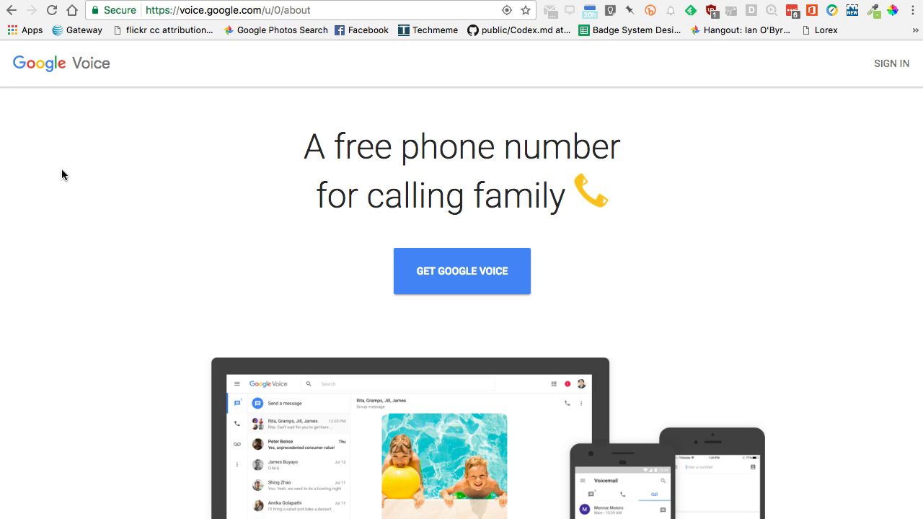
pyautogui.click(157, 180)
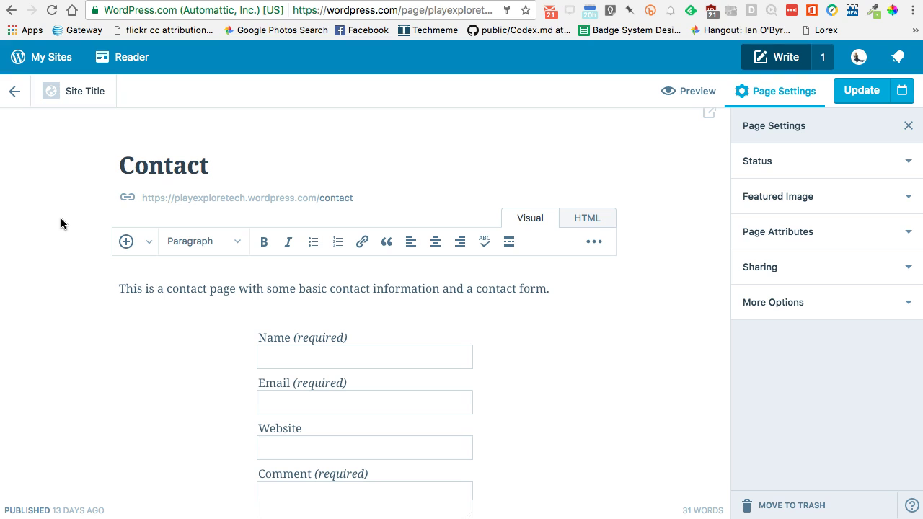
# - Return from the Contact page to the pages list and add a new page titled "Start Here"
pyautogui.click(11, 90)
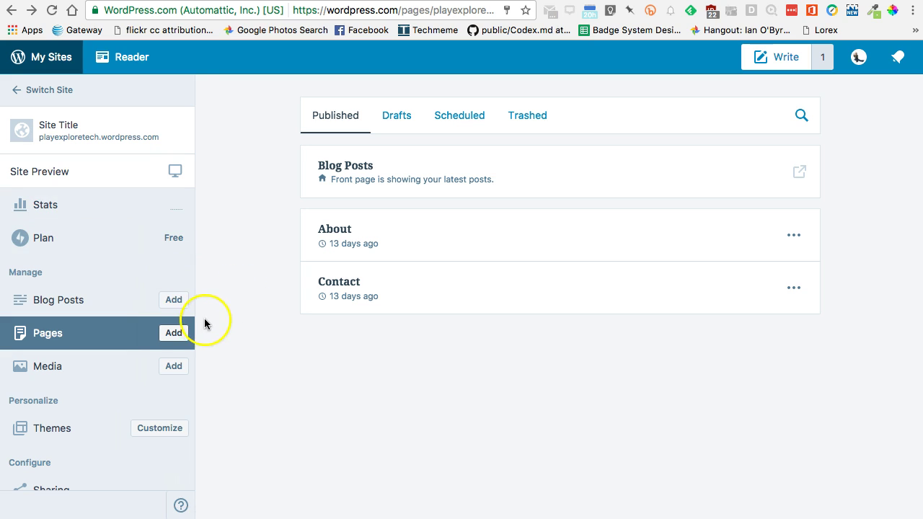
pyautogui.click(172, 335)
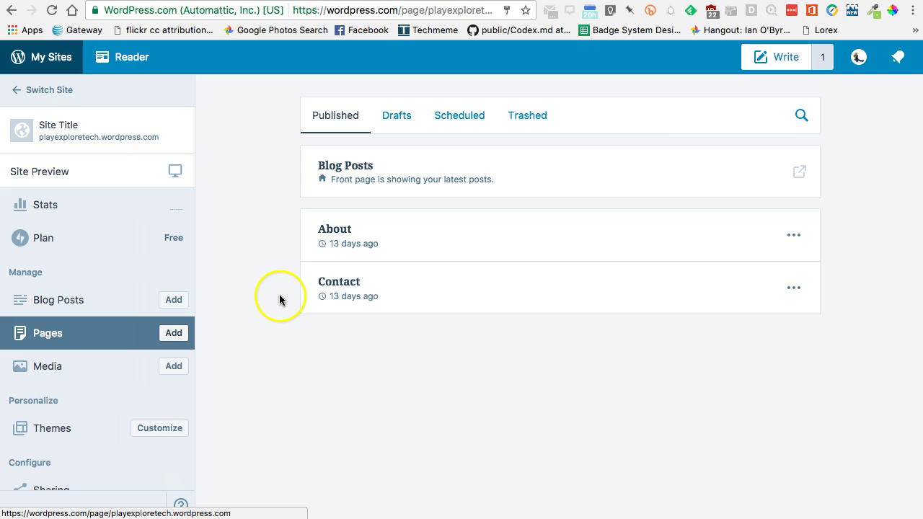
pyautogui.write('Start Here')
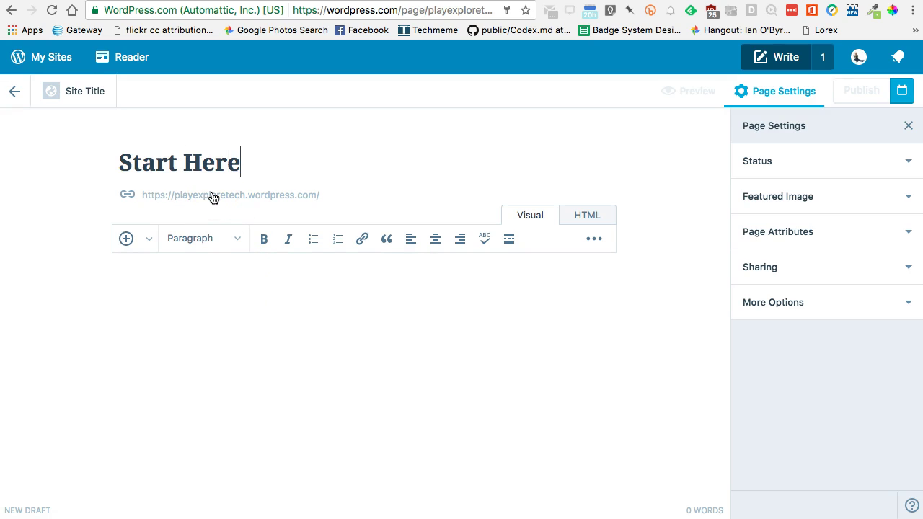
# - Enter "List content" as the body of the Start Here page and return to the pages list without publishing
pyautogui.click(203, 300)
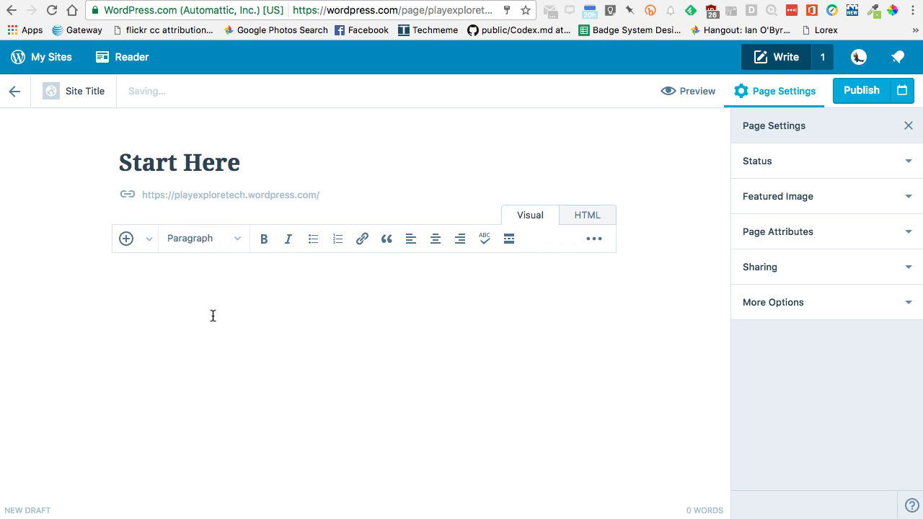
pyautogui.write('List on')
pyautogui.press('BackSpace')
pyautogui.press('BackSpace')
pyautogui.write('conyten')
pyautogui.press('BackSpace')
pyautogui.press('BackSpace')
pyautogui.press('BackSpace')
pyautogui.press('BackSpace')
pyautogui.write('tent')
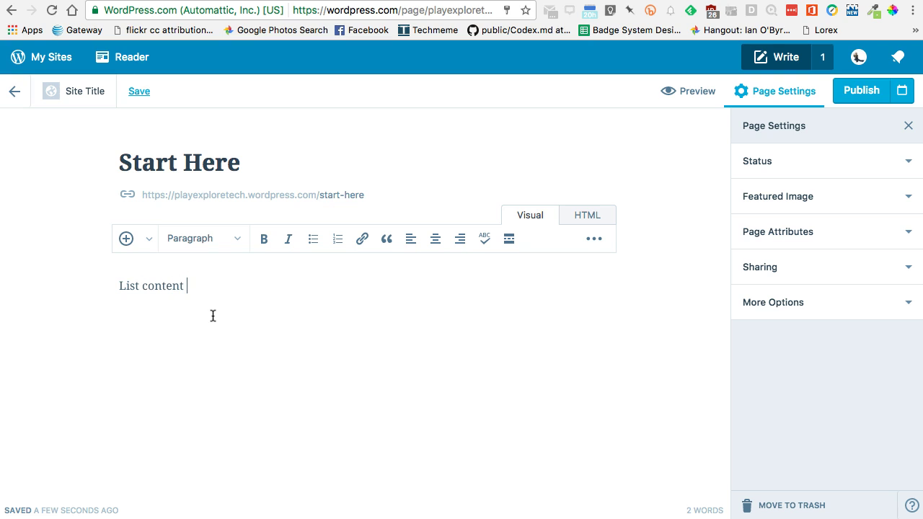
pyautogui.click(249, 329)
pyautogui.click(13, 92)
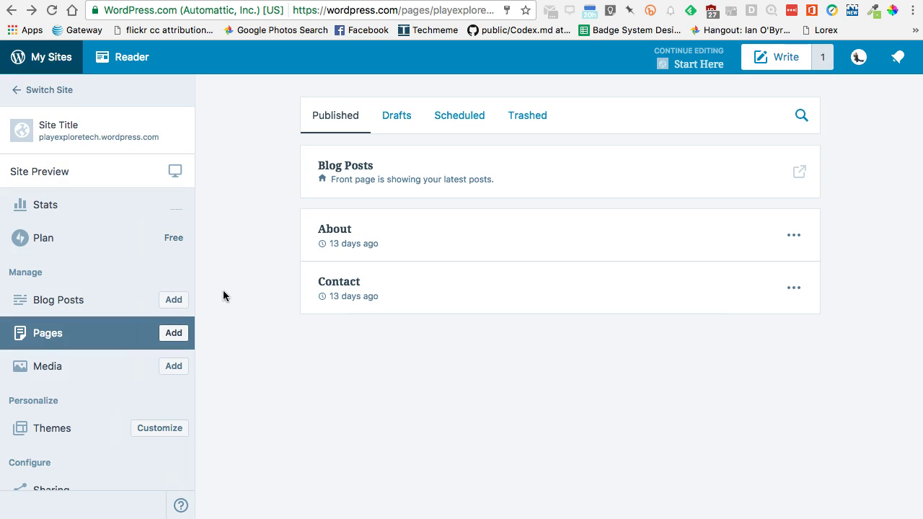
# - Open the blog posts list, view the title and body areas of a blank new post, and return to the list
pyautogui.click(57, 301)
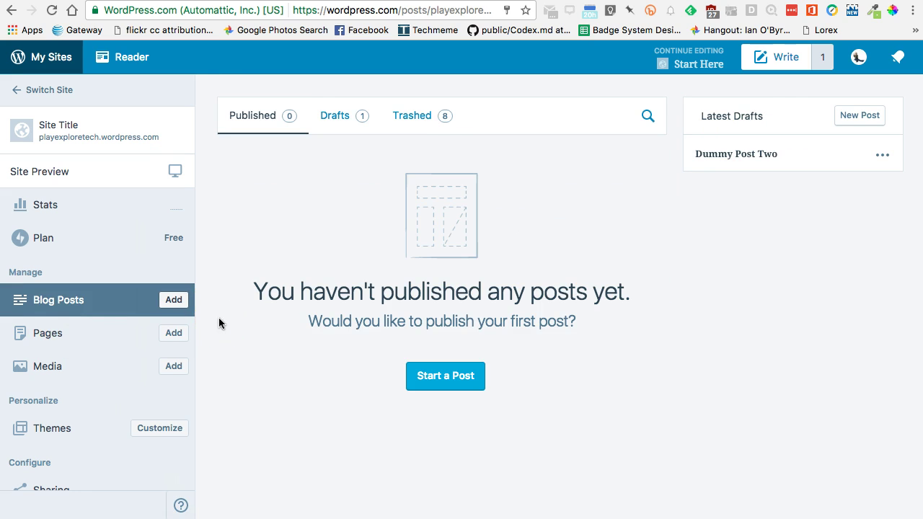
pyautogui.click(343, 287)
pyautogui.click(451, 292)
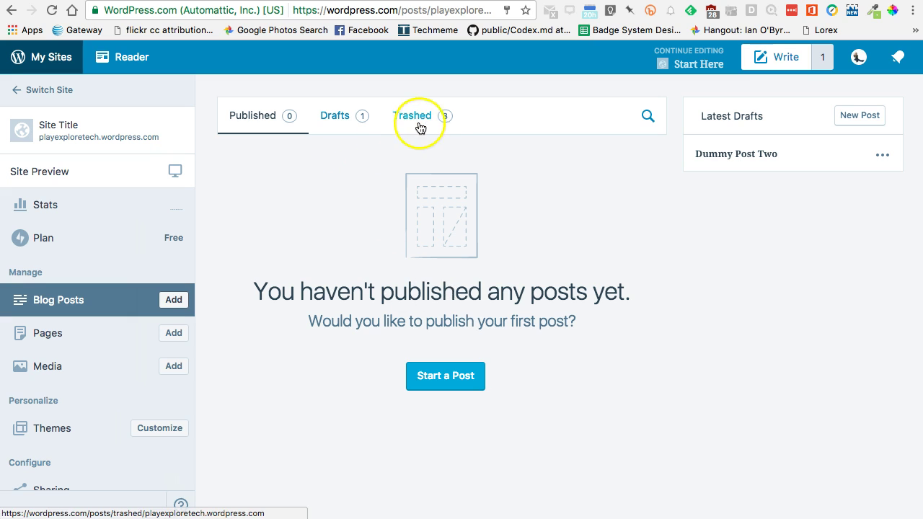
pyautogui.click(330, 321)
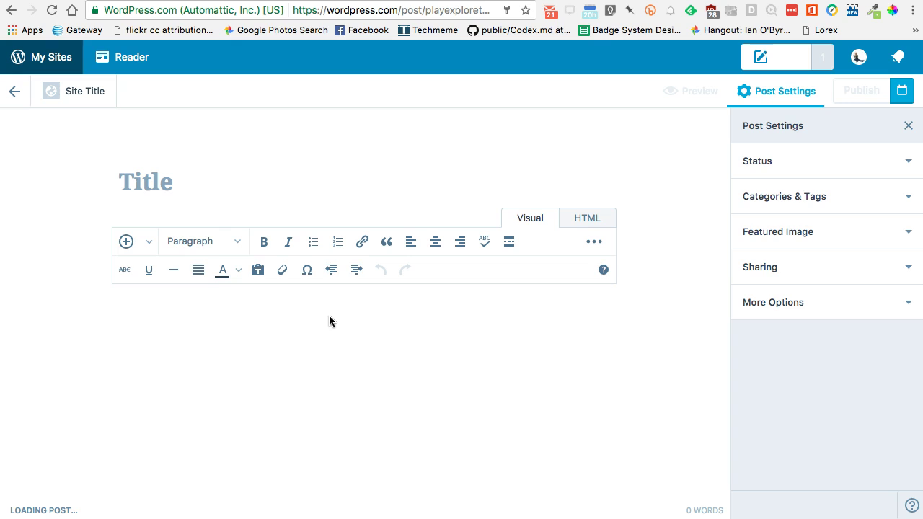
pyautogui.click(261, 181)
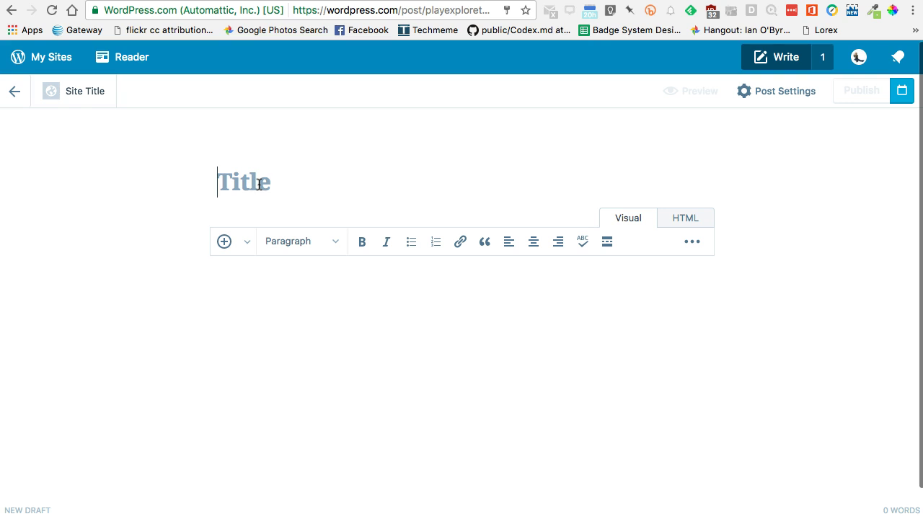
pyautogui.click(285, 275)
pyautogui.click(14, 92)
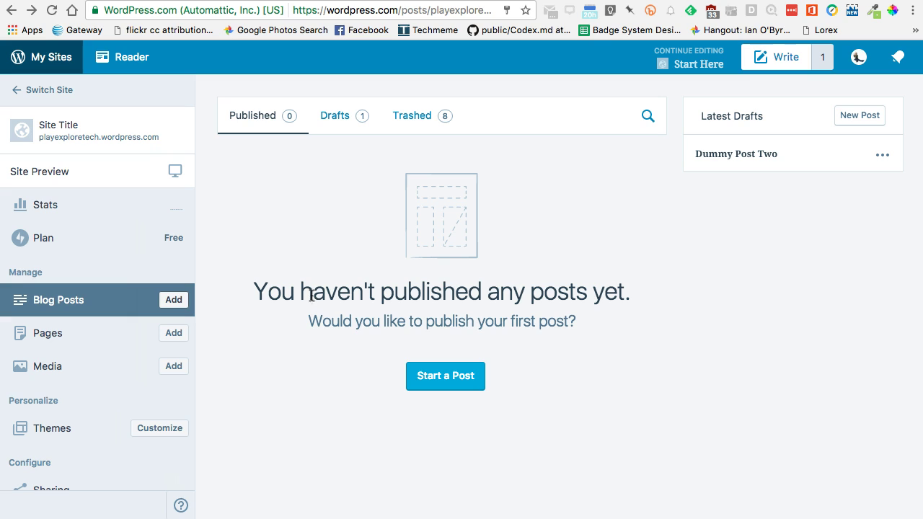
pyautogui.click(286, 293)
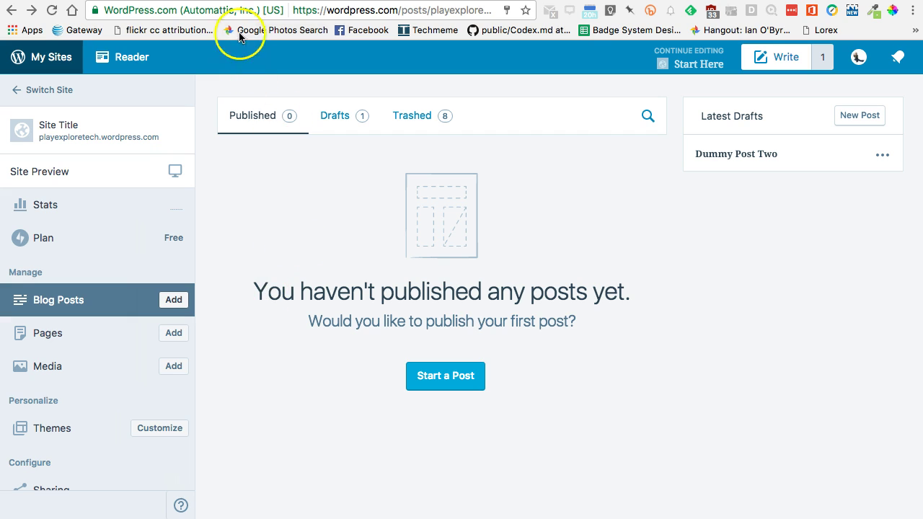
# - Switch to the existing website's admin pages list and examine its pages, from Badges down to the newsletter page
pyautogui.click(238, 0)
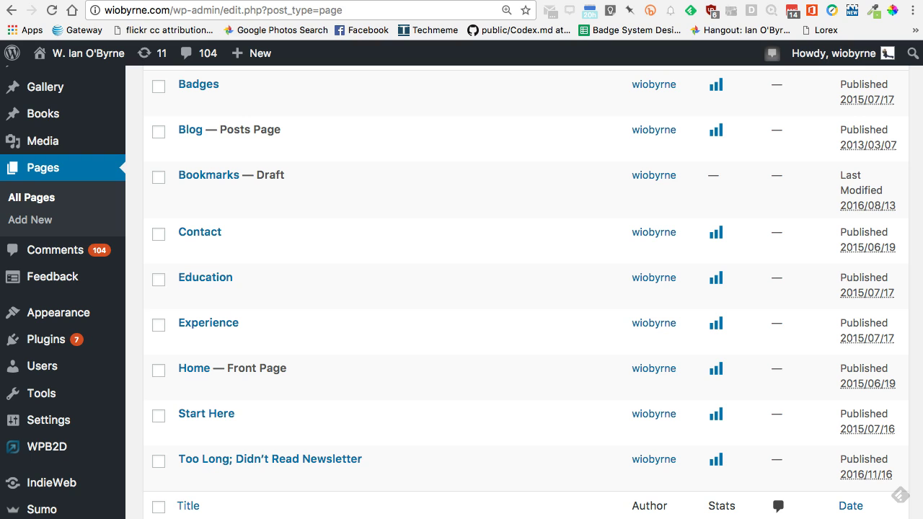
pyautogui.scroll(3, 305, 156)
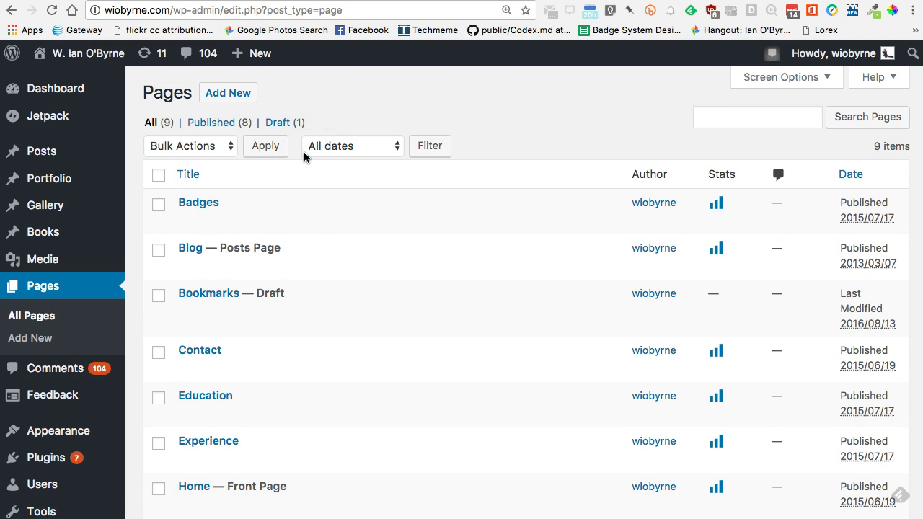
pyautogui.moveTo(382, 245)
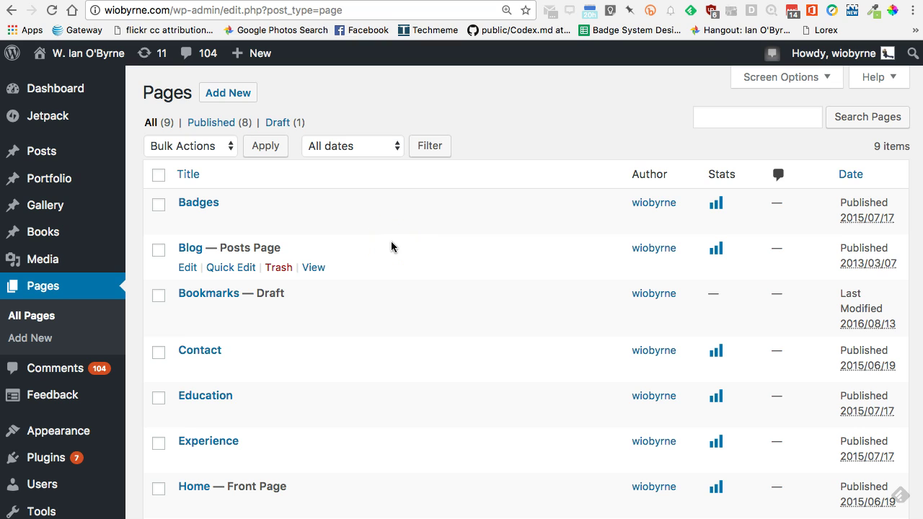
pyautogui.scroll(-2, 390, 246)
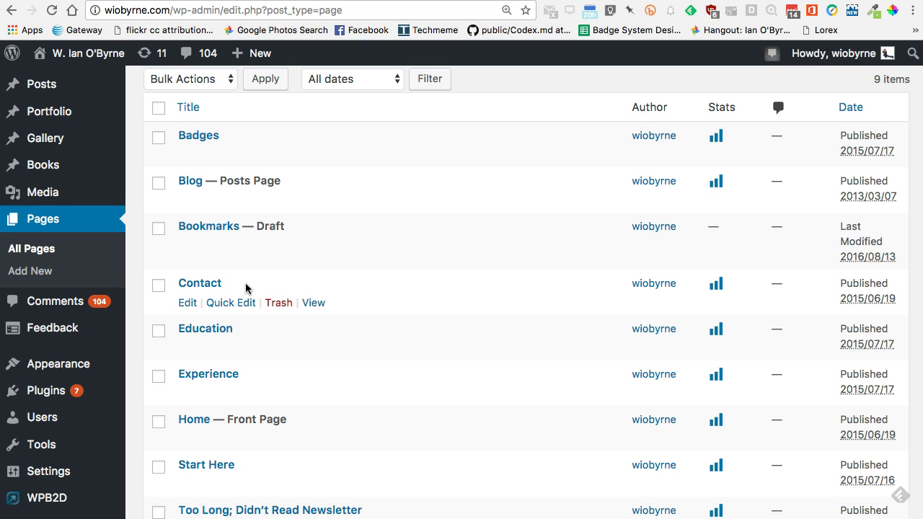
pyautogui.scroll(-2, 290, 353)
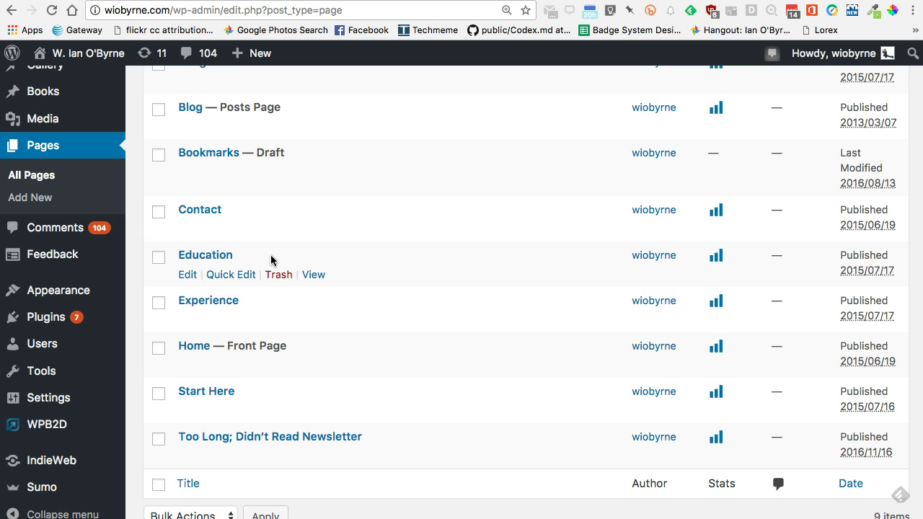
pyautogui.scroll(4, 297, 251)
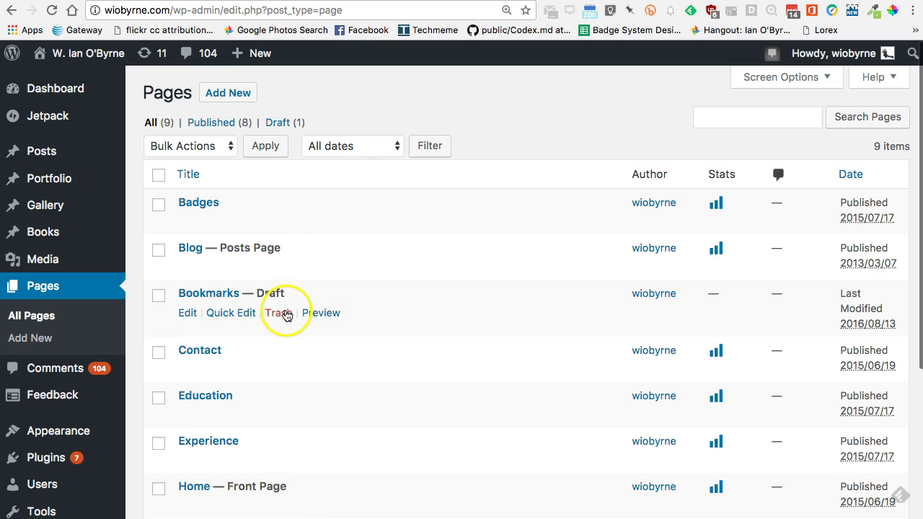
pyautogui.scroll(-5, 377, 283)
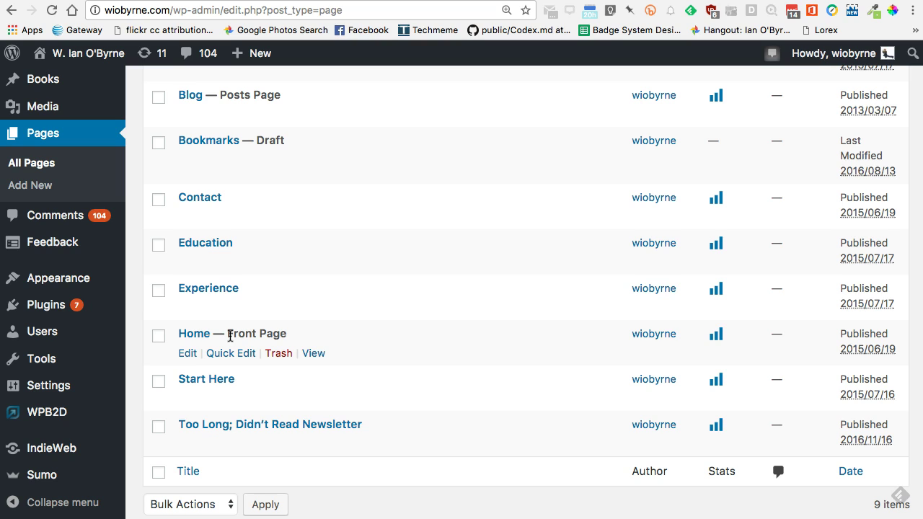
# - Browse the live website's Start Here page, home page and blog, and return to the home page to view the Start Here submenu
pyautogui.click(214, 100)
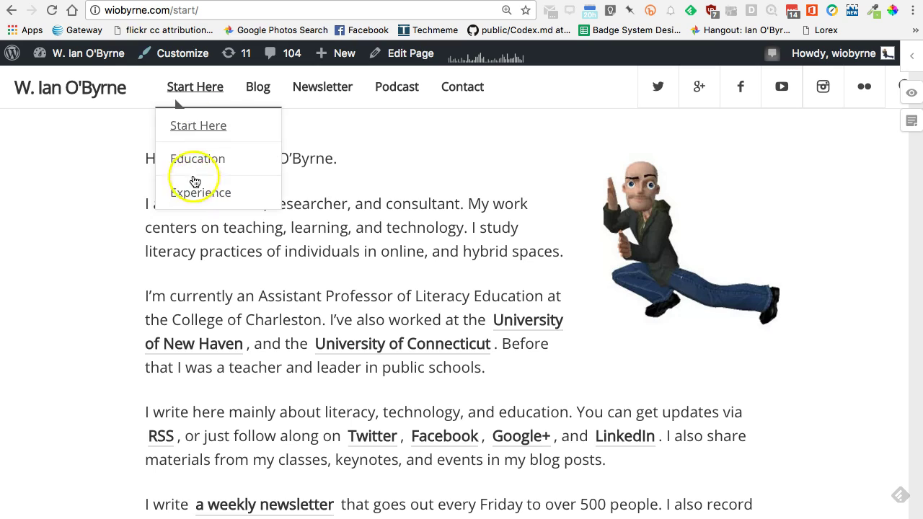
pyautogui.click(91, 87)
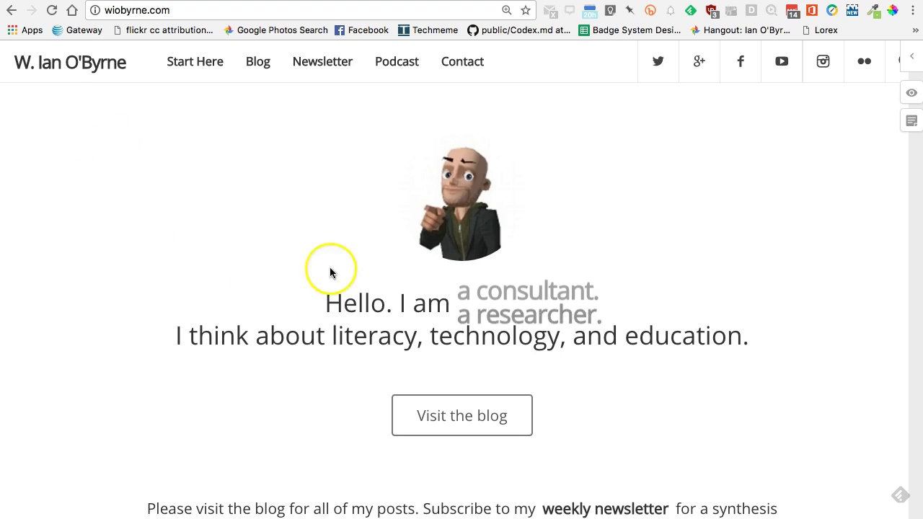
pyautogui.click(439, 410)
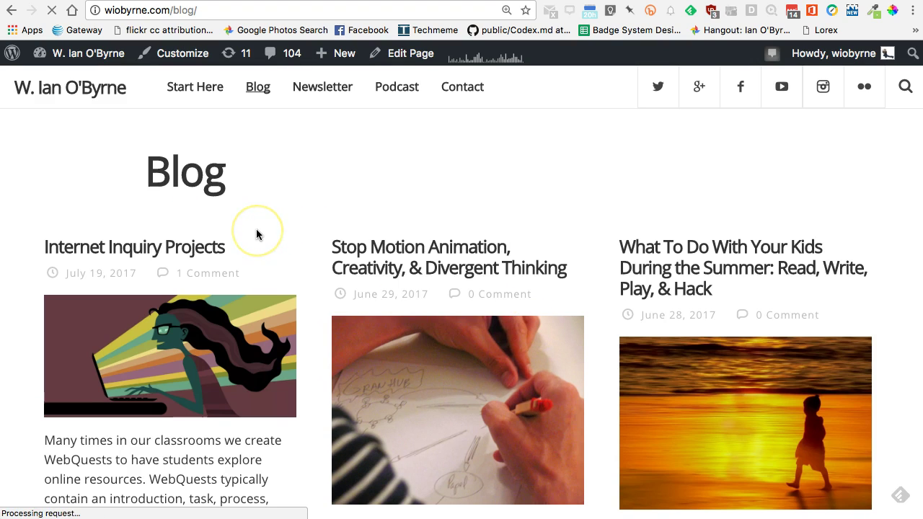
pyautogui.click(106, 91)
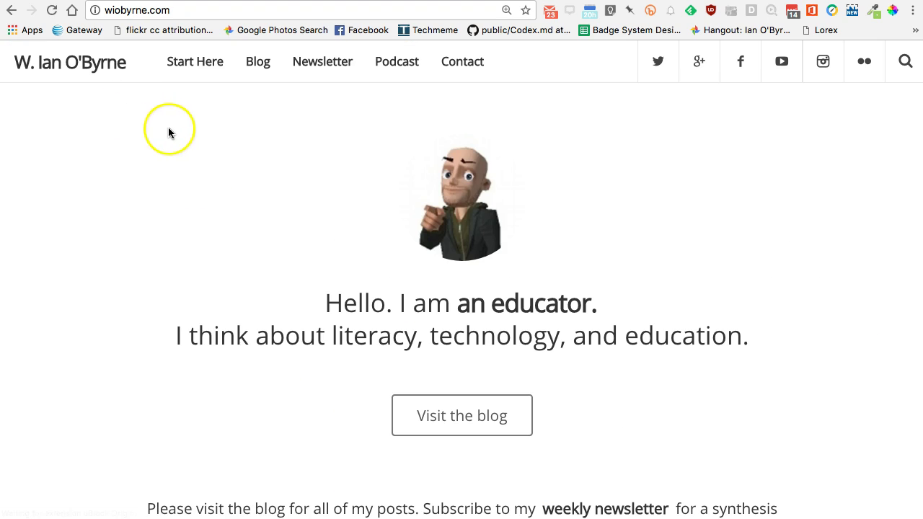
pyautogui.moveTo(189, 72)
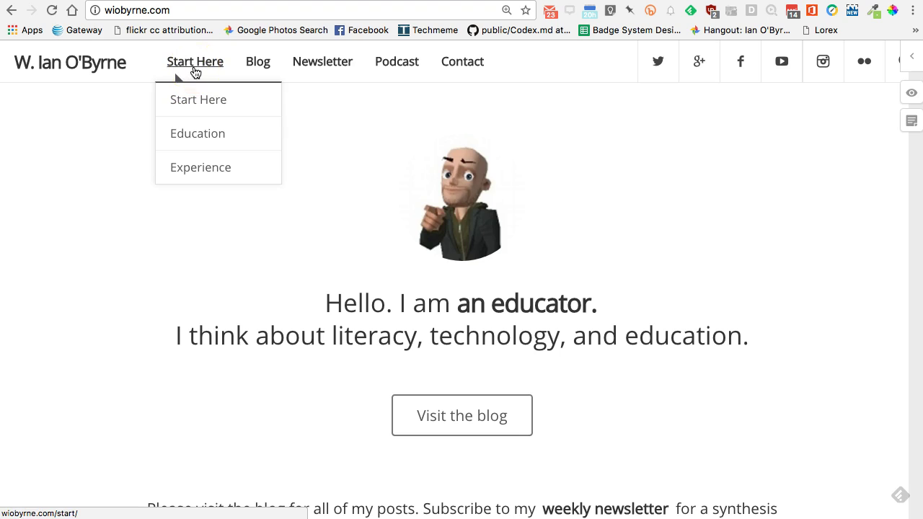